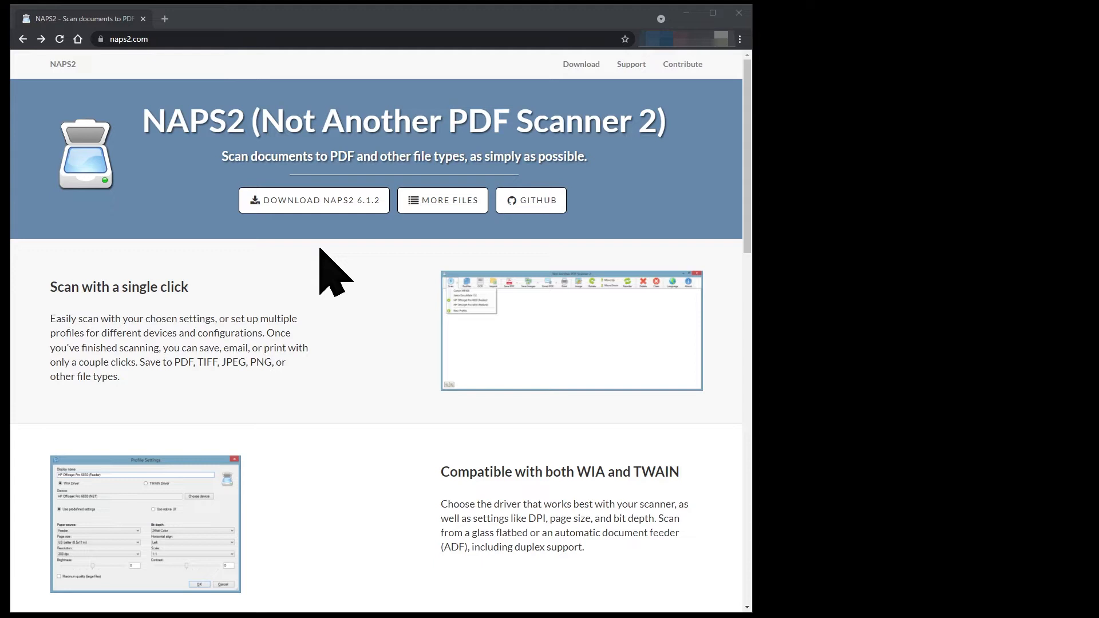
# Download the NAPS2 6.1.2 installer, save naps2-6.1.2-setup.exe in the Downloads folder and launch it
pyautogui.click(315, 207)
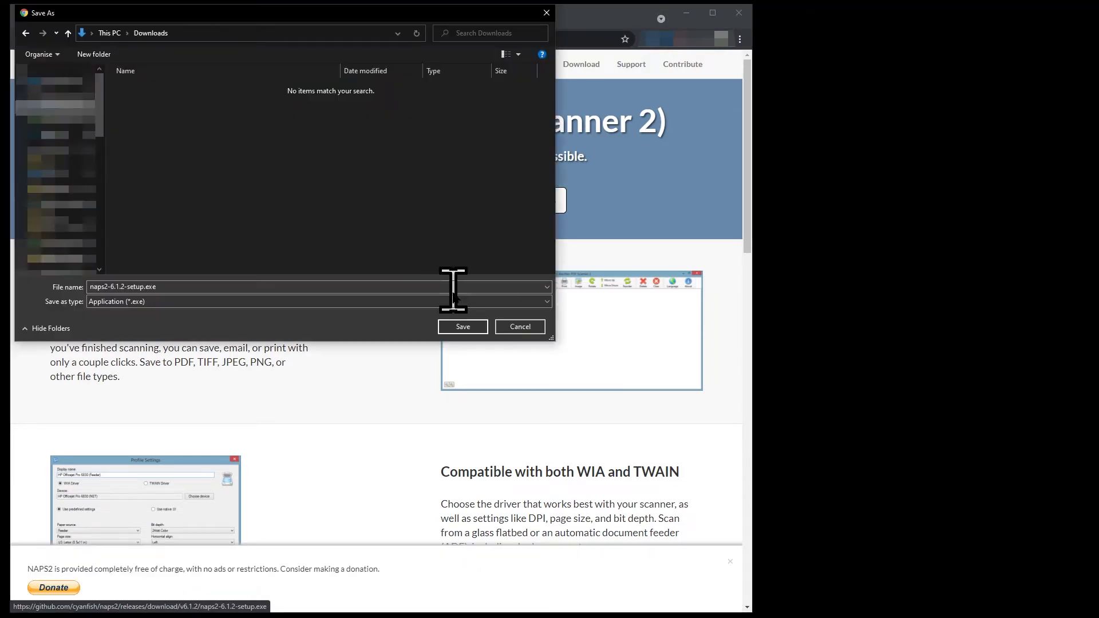
pyautogui.click(456, 324)
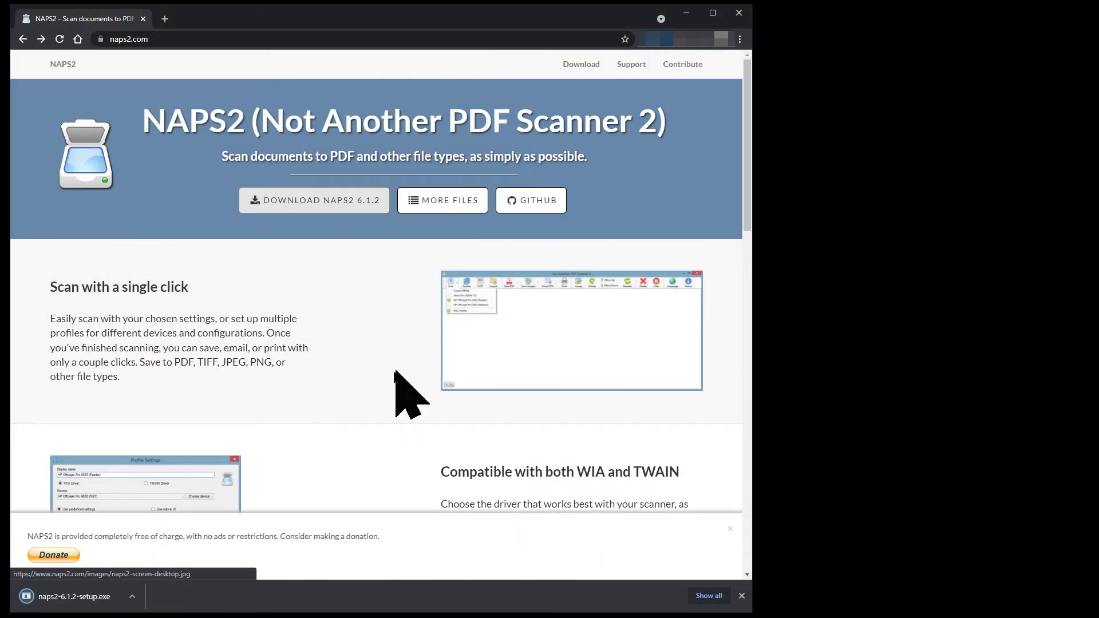
pyautogui.click(75, 596)
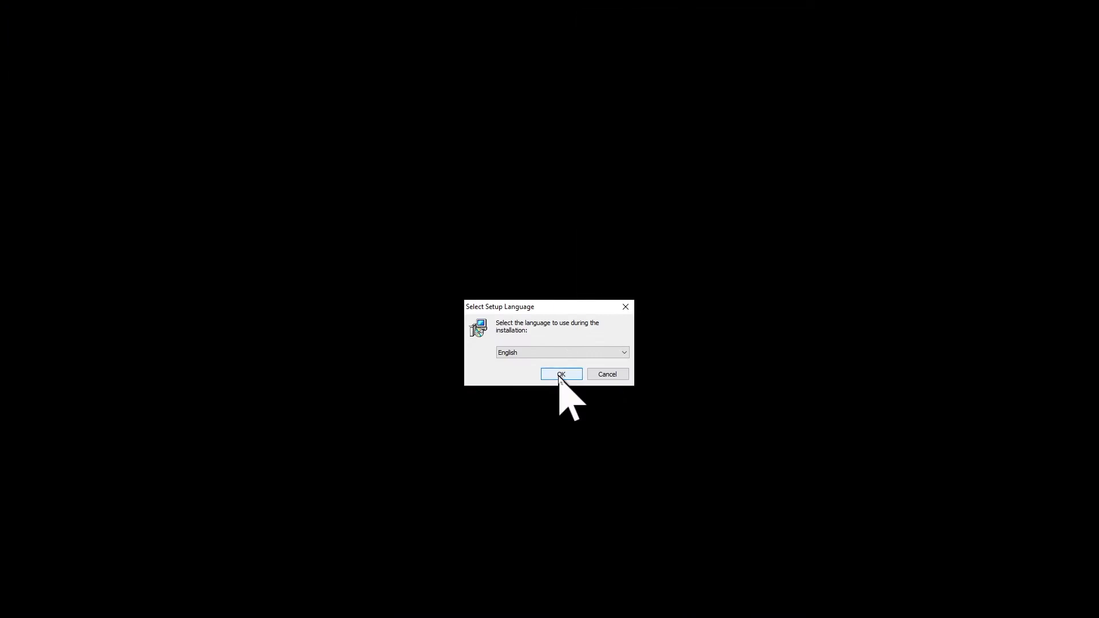
# Install NAPS2 with English as the setup language and start the program on finishing
pyautogui.click(561, 376)
pyautogui.click(616, 440)
pyautogui.click(615, 440)
pyautogui.click(615, 441)
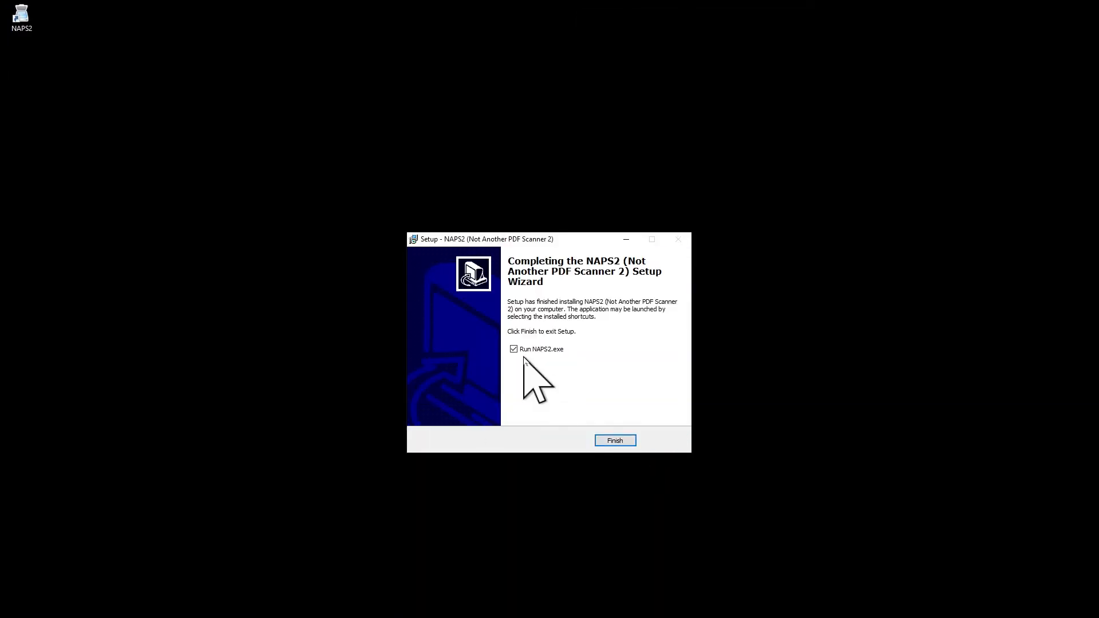
pyautogui.click(615, 440)
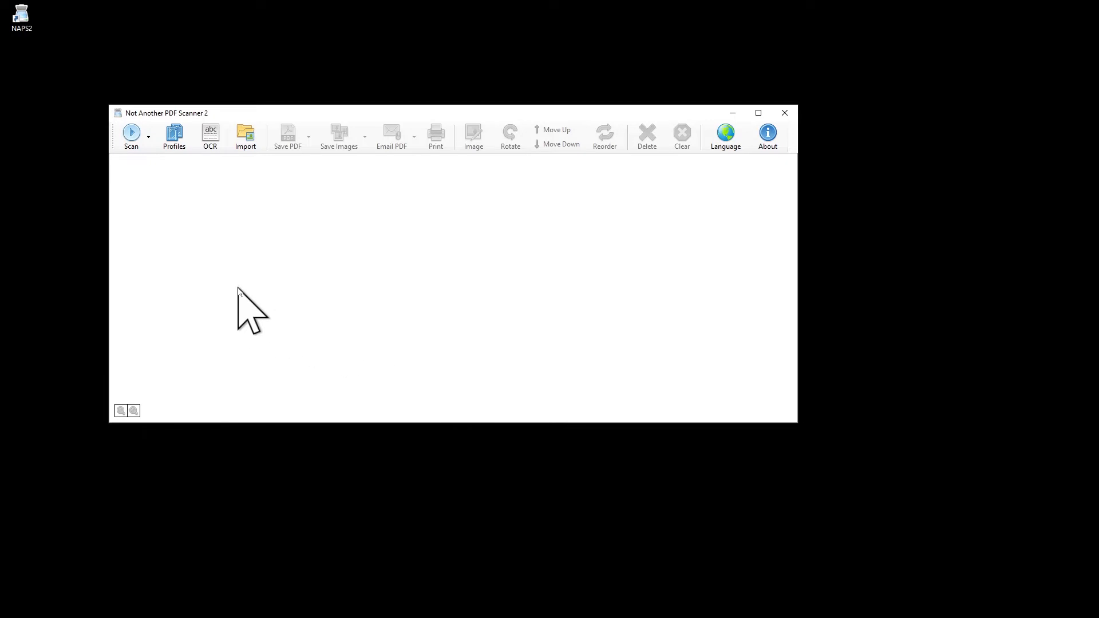
# Create a scan profile with the display name Brother DS-740D and assign the Brother DS-740D scanner as its device
pyautogui.click(174, 140)
pyautogui.click(178, 232)
pyautogui.write('Brother DS-740D')
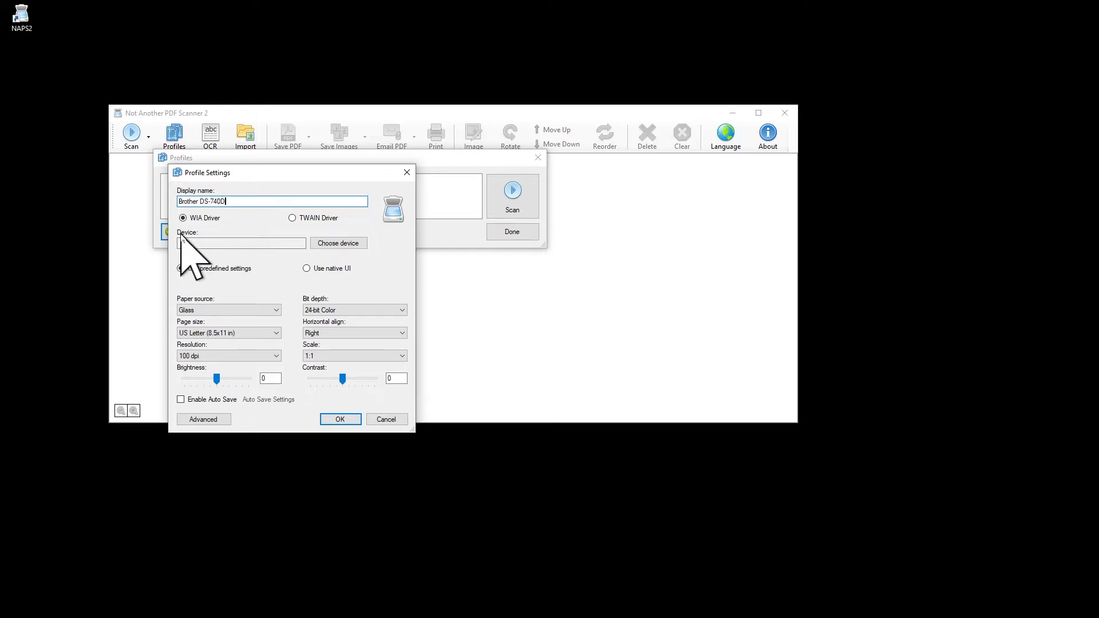
pyautogui.click(331, 244)
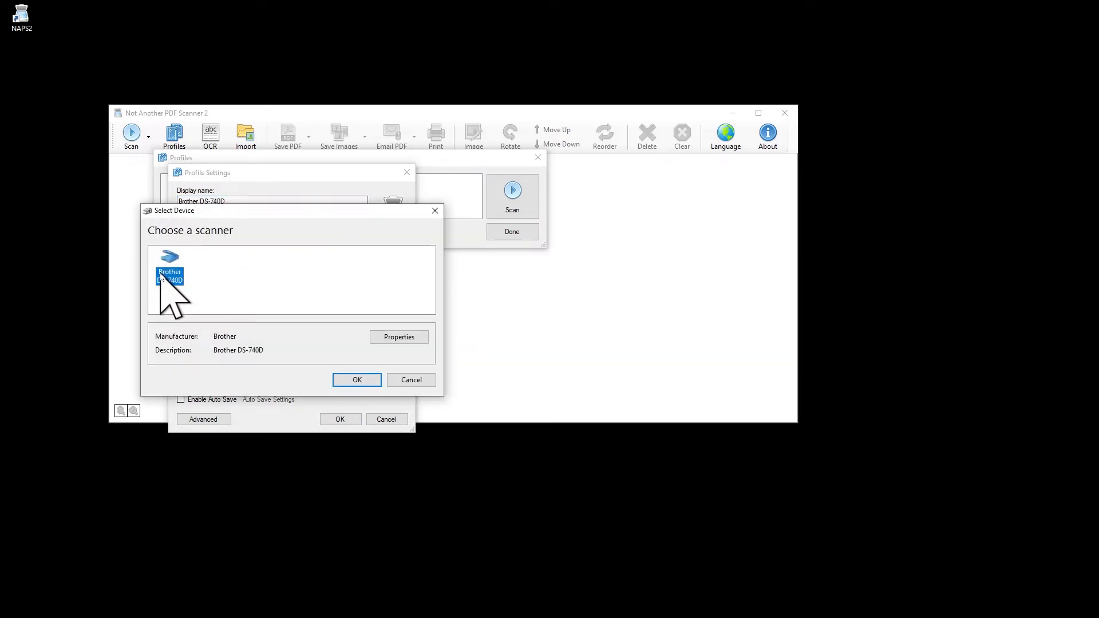
pyautogui.click(337, 384)
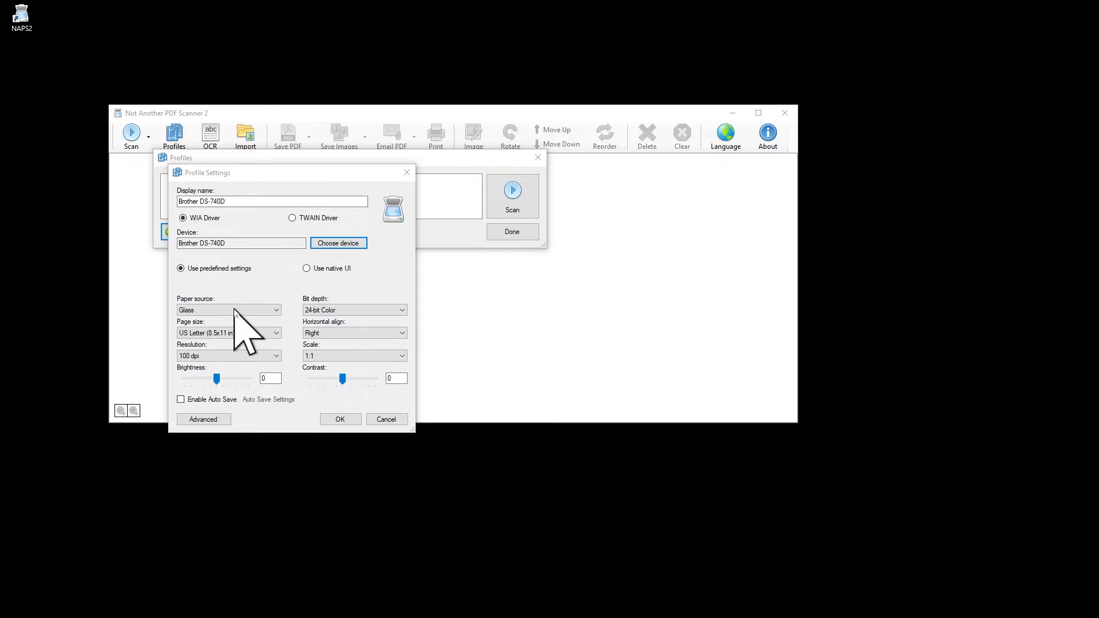
# Set the profile's paper source to Duplex, page size to A4 (210x297 mm), horizontal align to Left and resolution to 400 dpi
pyautogui.click(275, 310)
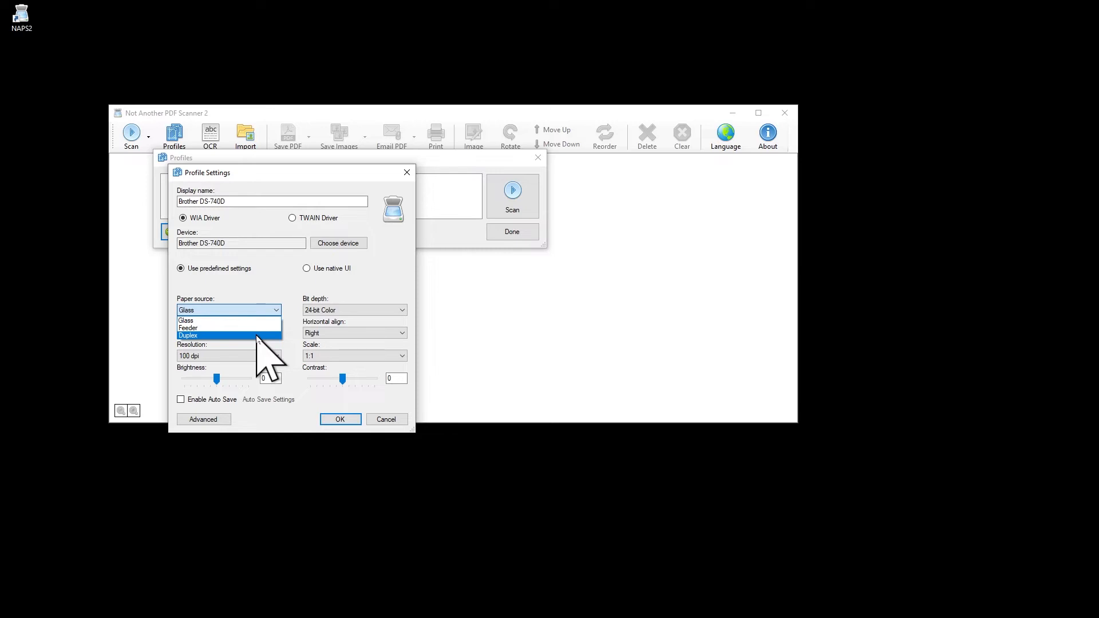
pyautogui.click(257, 336)
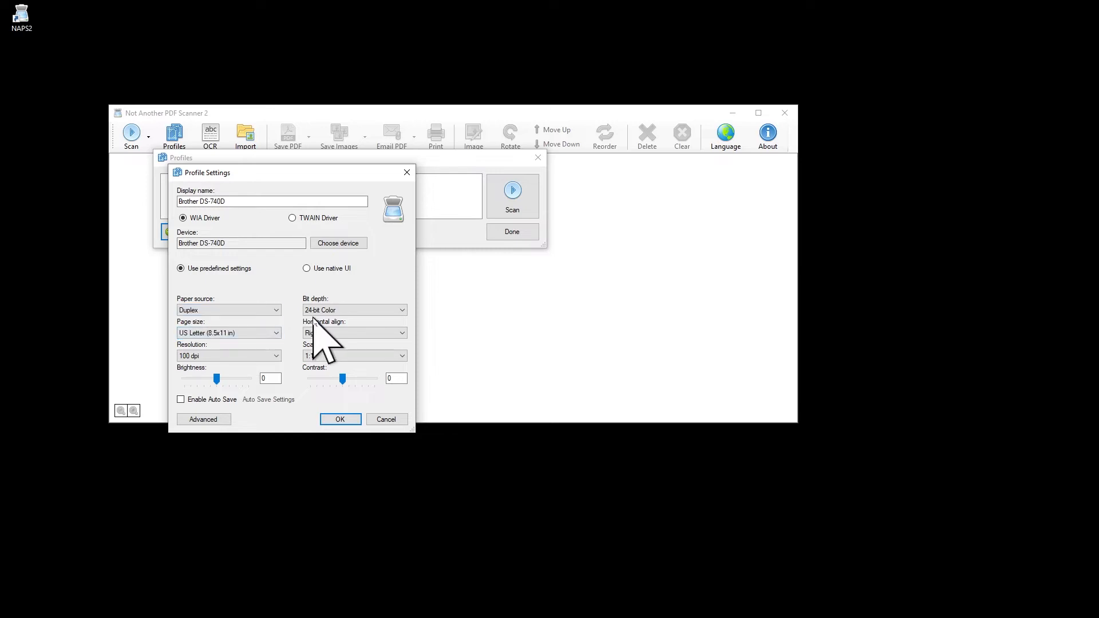
pyautogui.click(240, 334)
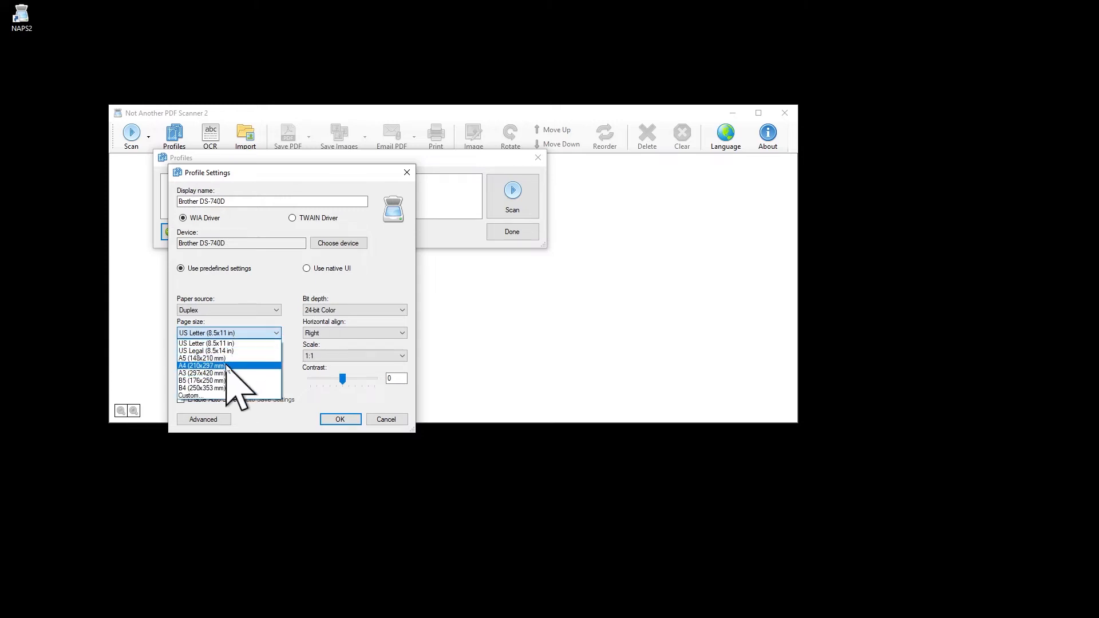
pyautogui.click(228, 367)
pyautogui.click(352, 333)
pyautogui.click(330, 343)
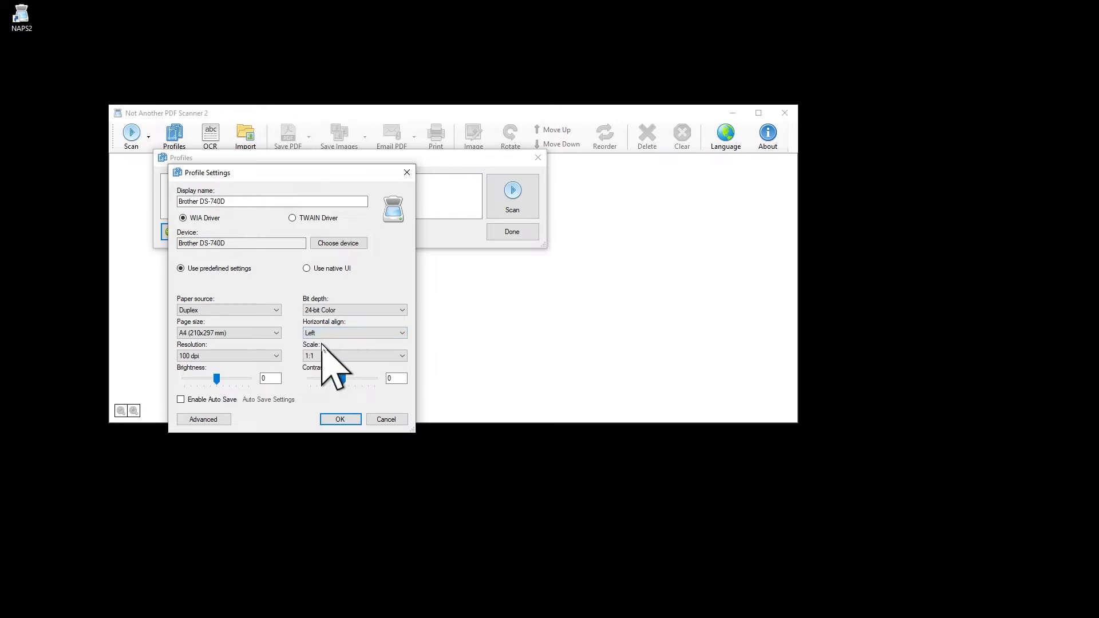
pyautogui.click(237, 357)
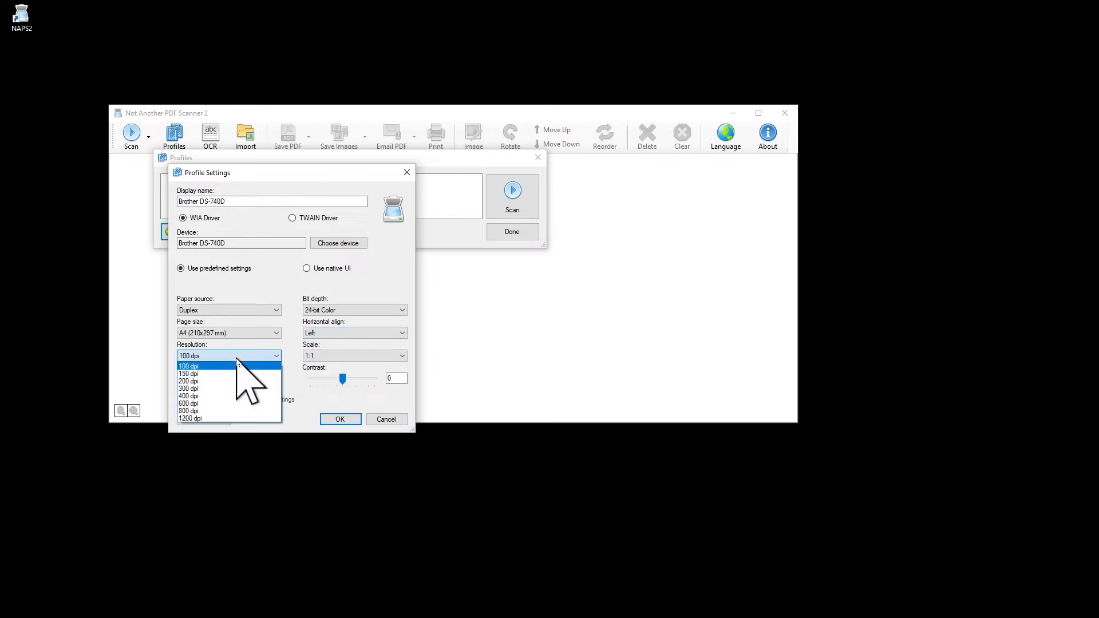
pyautogui.click(208, 396)
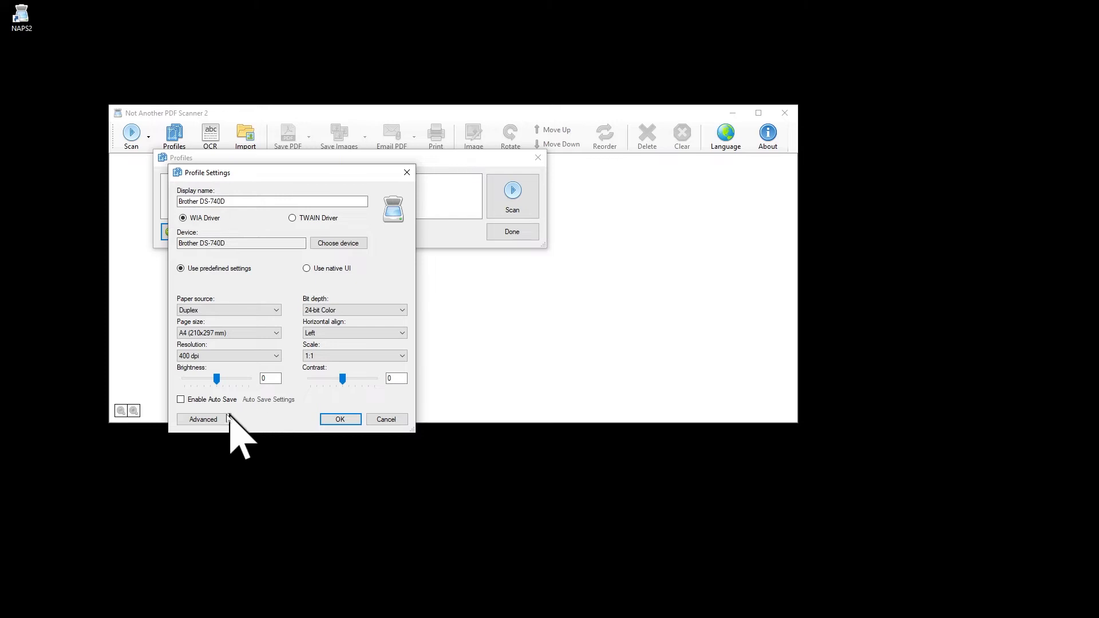
# In the advanced profile settings, exclude blank pages with a coverage threshold of 70, enable deskewing of scanned pages, and save the profile
pyautogui.click(203, 420)
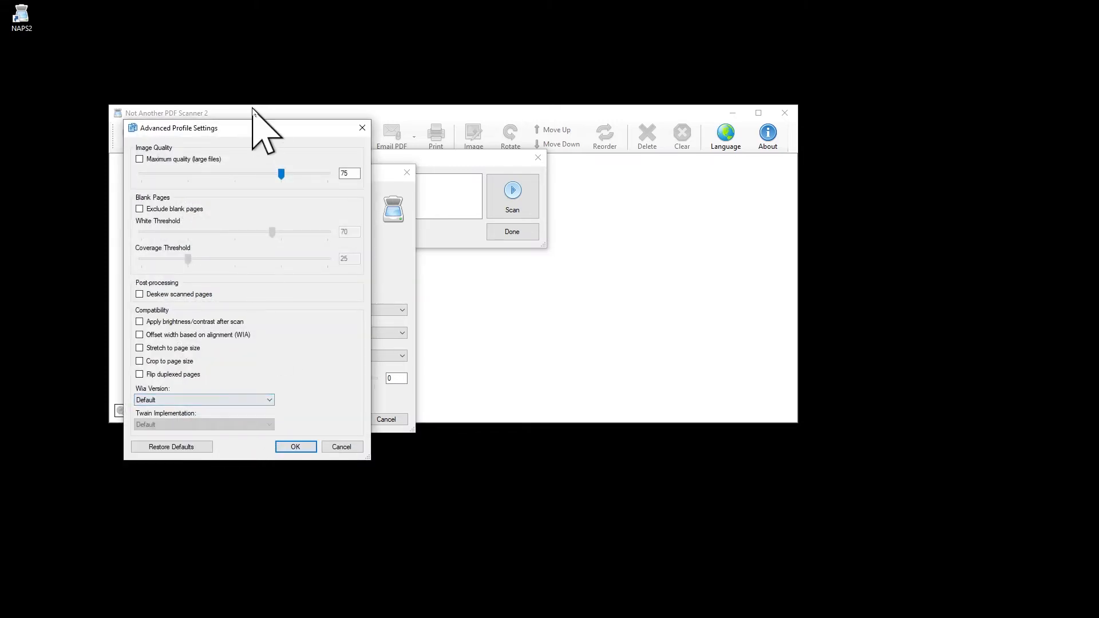
pyautogui.moveTo(233, 129); pyautogui.dragTo(536, 171)
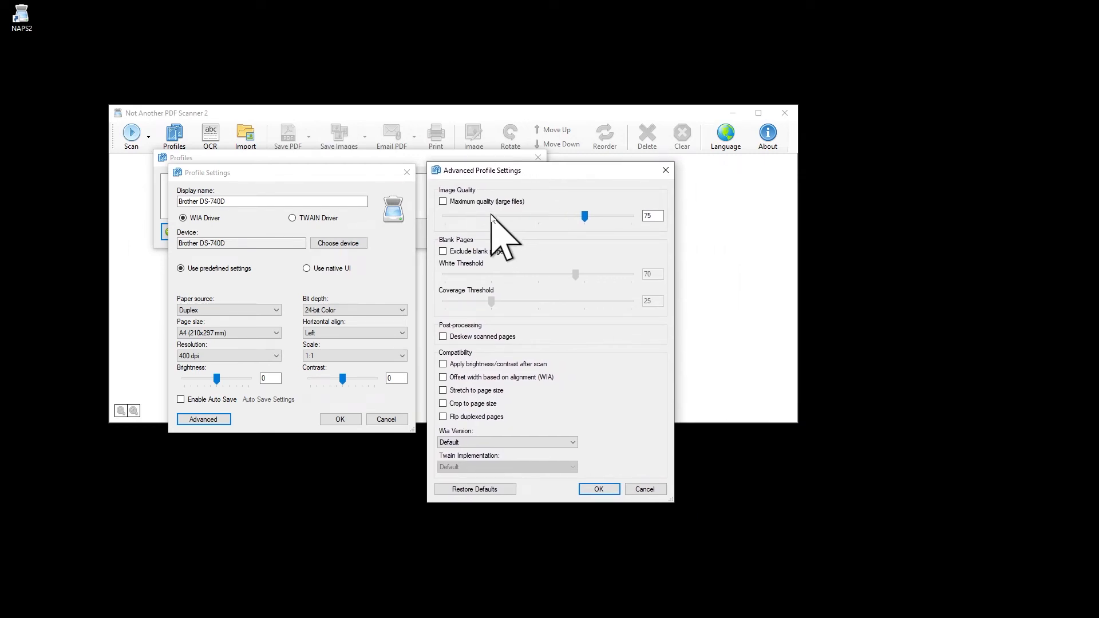
pyautogui.click(443, 251)
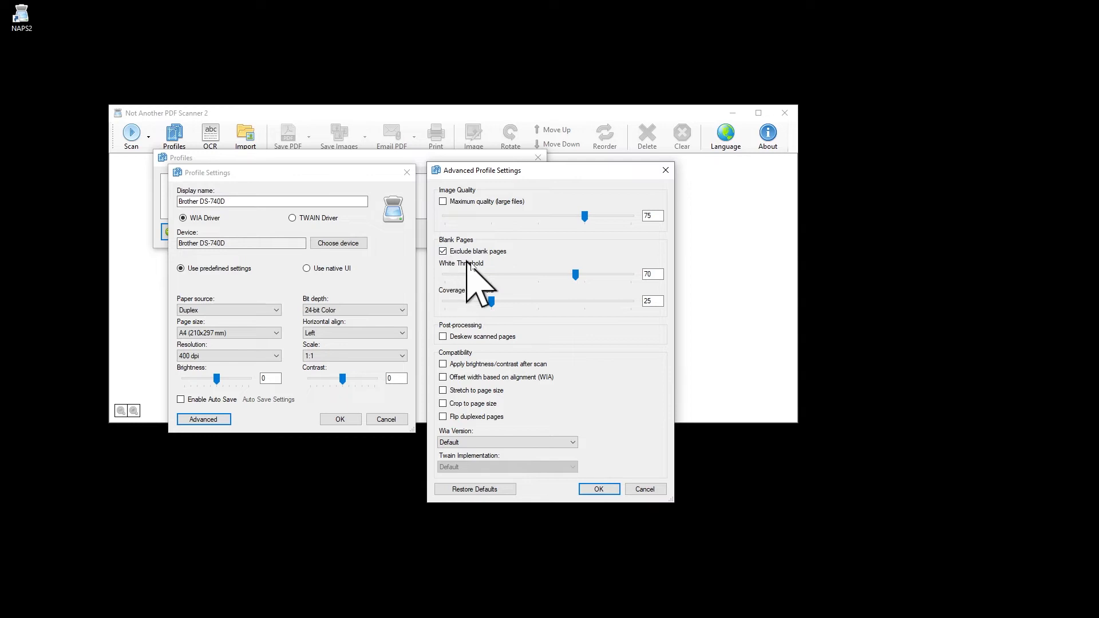
pyautogui.doubleClick(651, 301)
pyautogui.write('70')
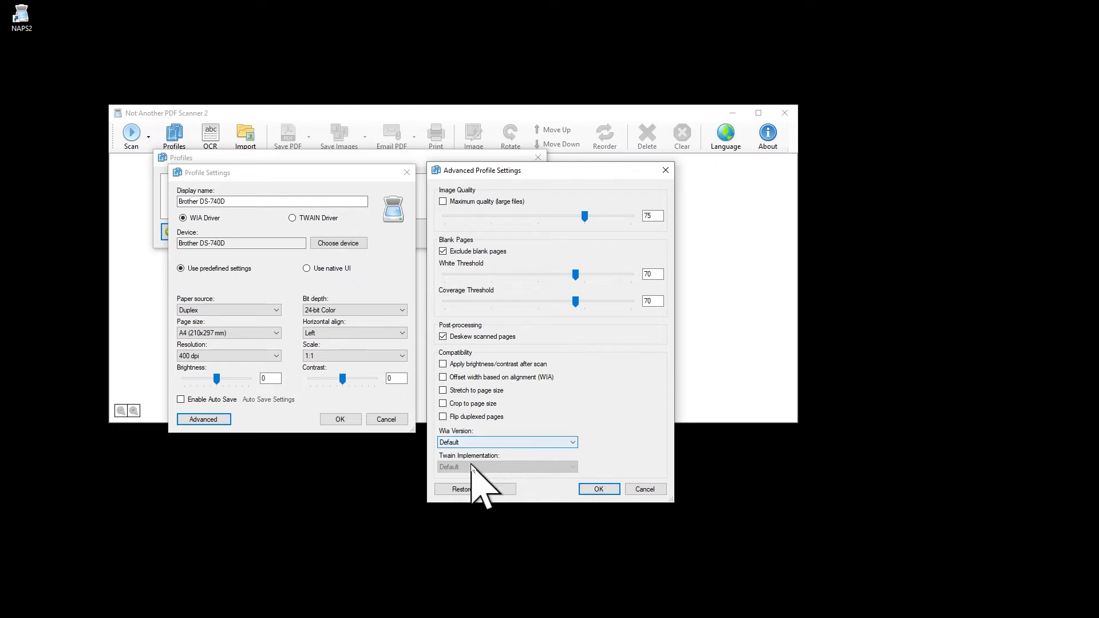
pyautogui.click(599, 490)
pyautogui.click(341, 420)
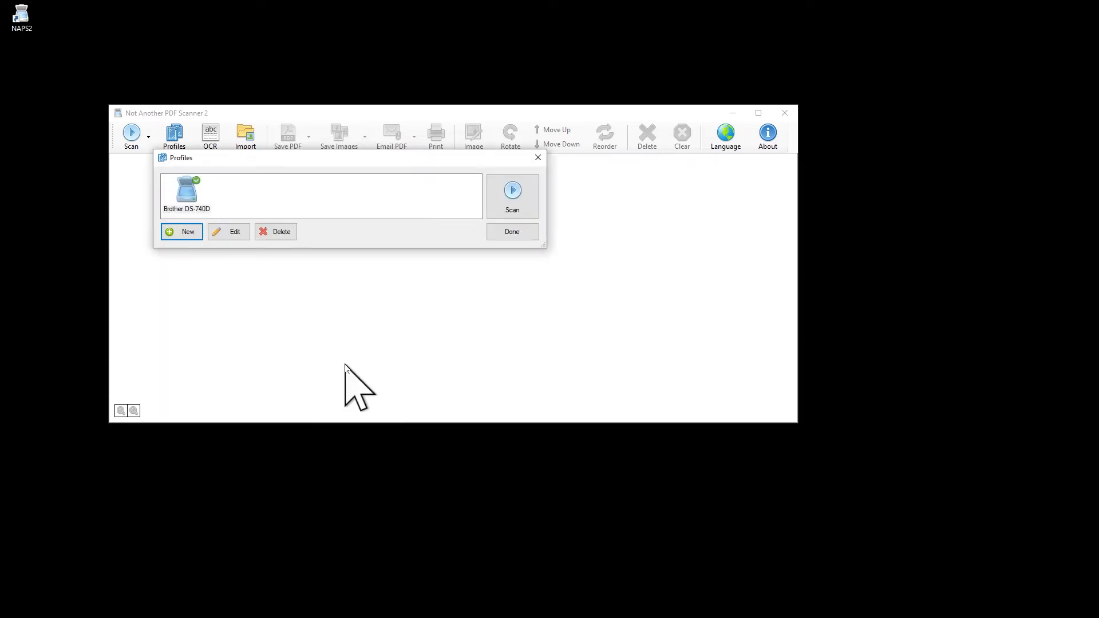
pyautogui.click(511, 235)
pyautogui.click(148, 146)
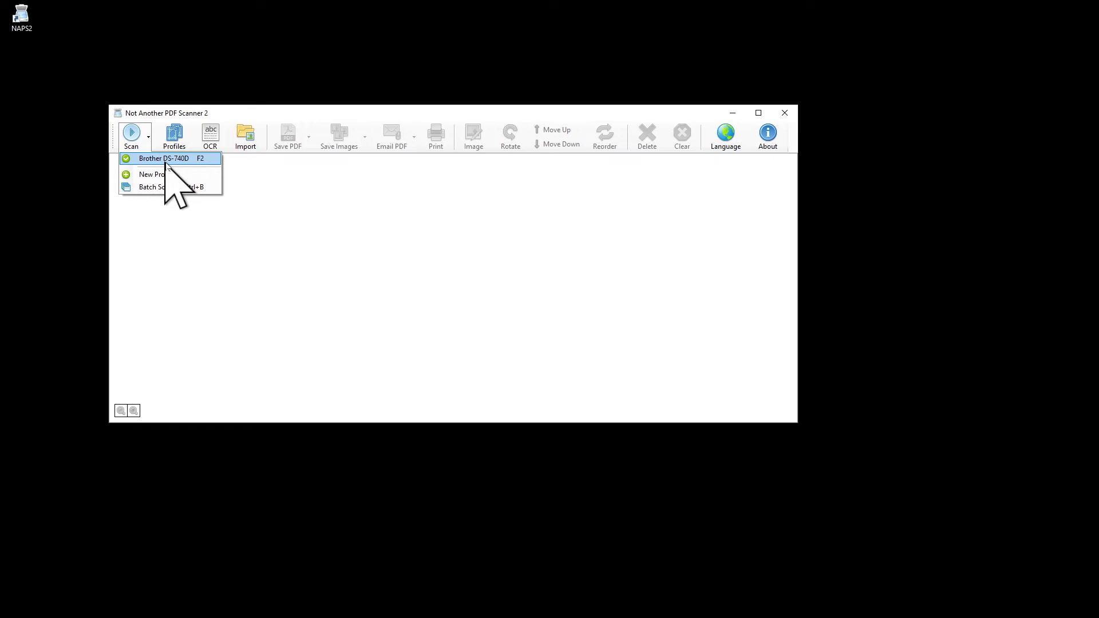
# Download the English OCR language and make PDFs searchable using OCR, with the OCR mode set to Best
pyautogui.click(212, 140)
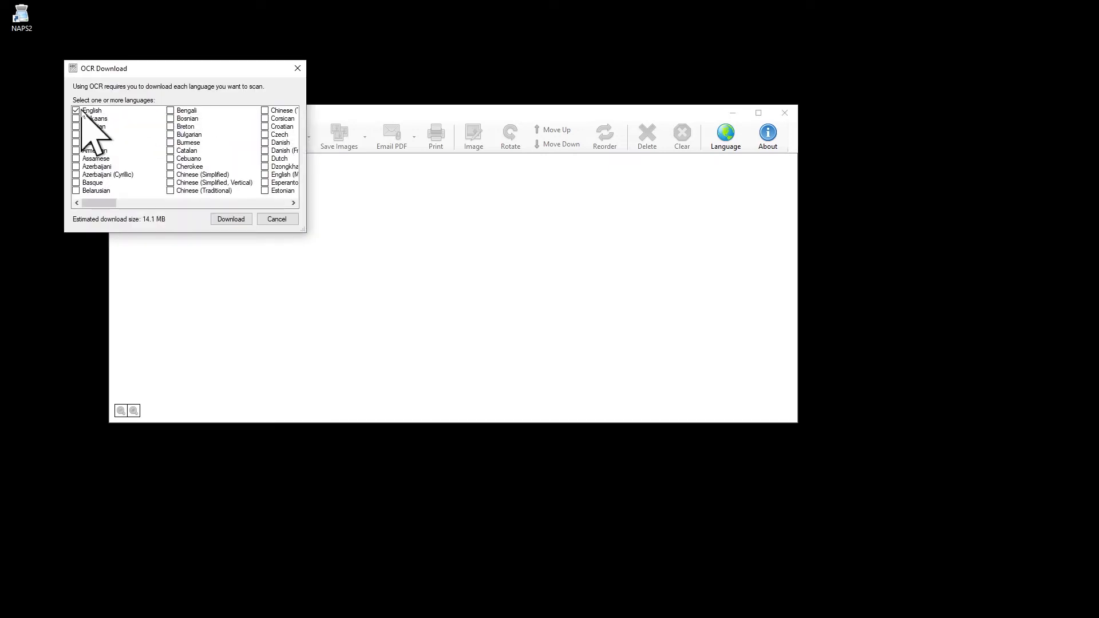
pyautogui.click(231, 220)
pyautogui.click(134, 148)
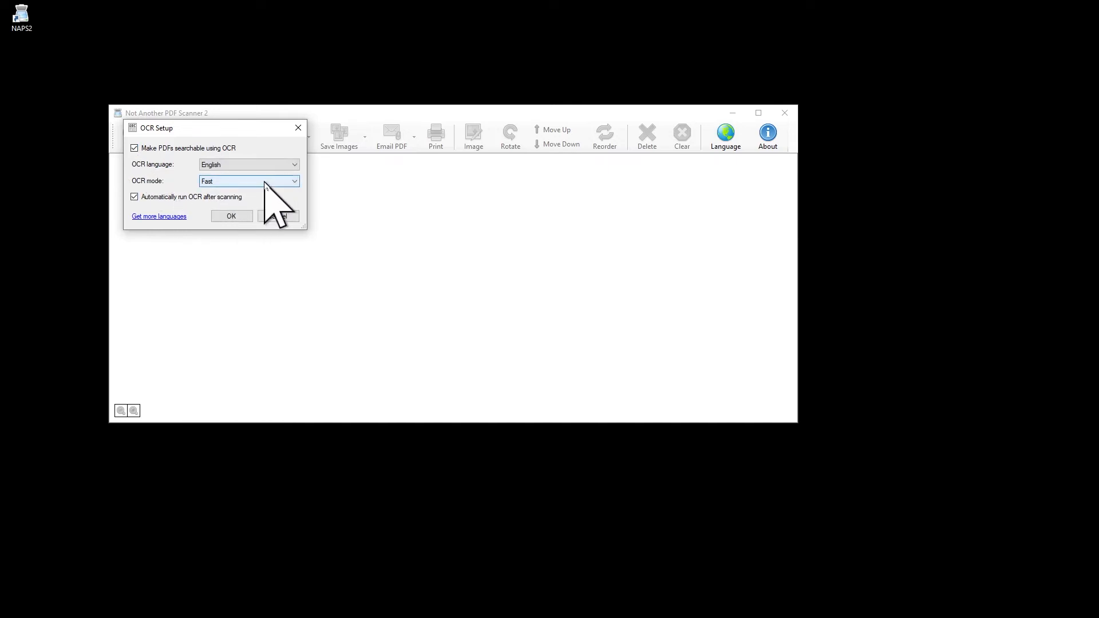
pyautogui.click(265, 182)
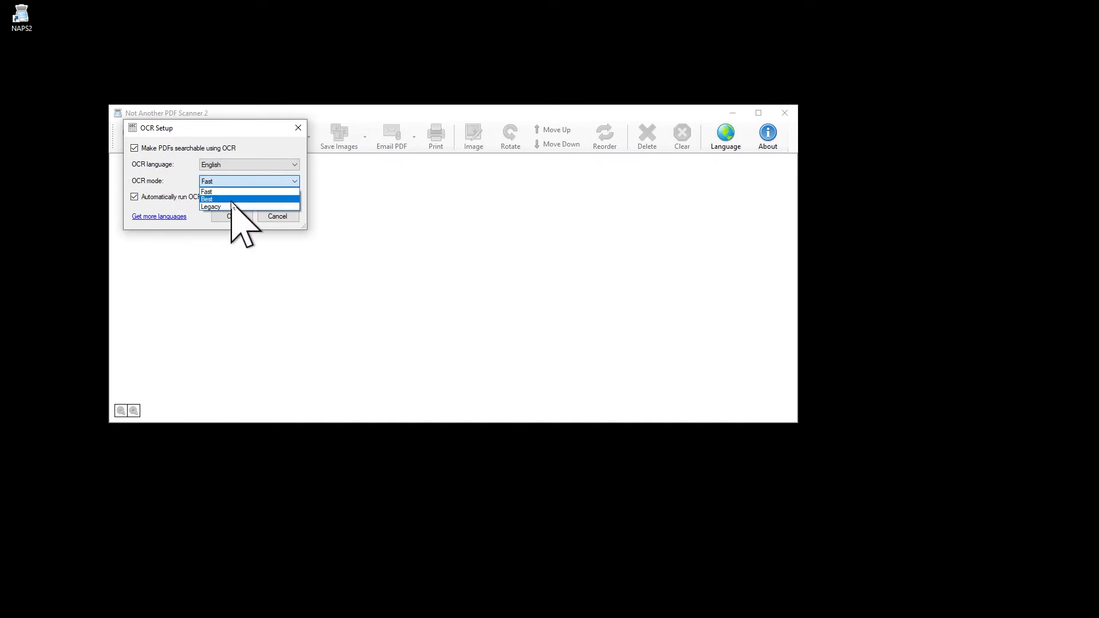
pyautogui.click(231, 200)
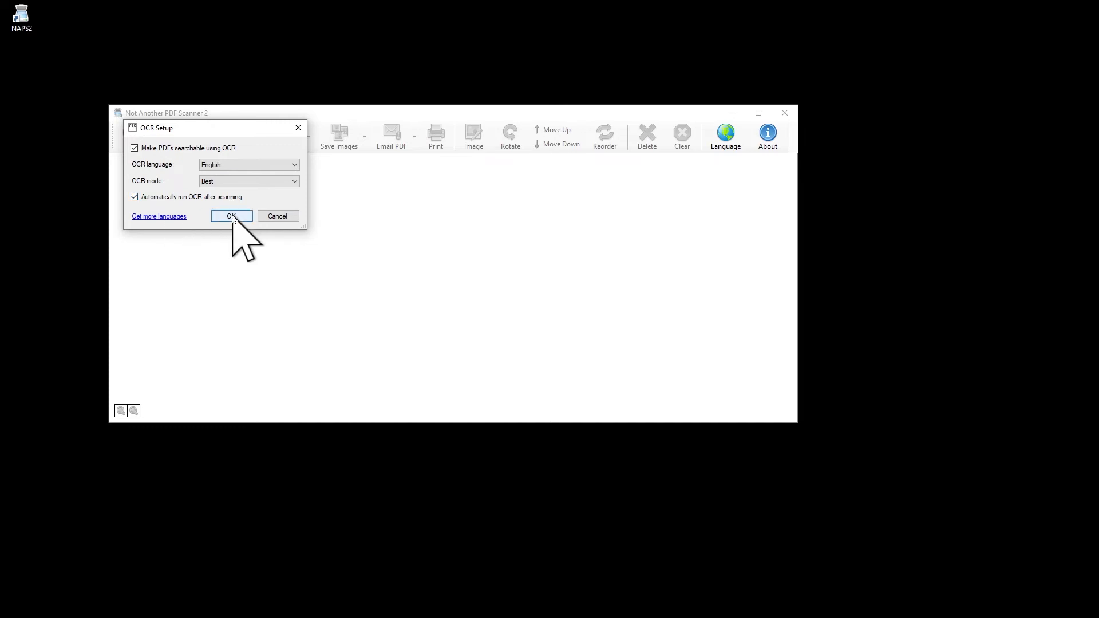
pyautogui.click(232, 216)
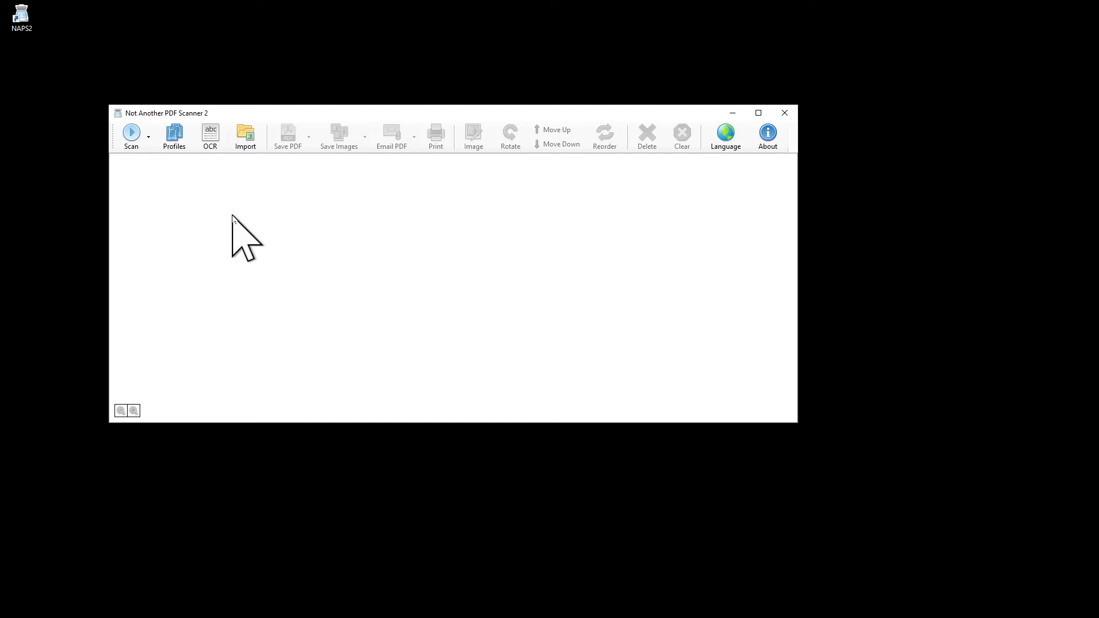
# Switch to Windows Settings, search for "scanner" to reach Printers & scanners, and open the scanner properties of the DS-740D
pyautogui.press('super+i')
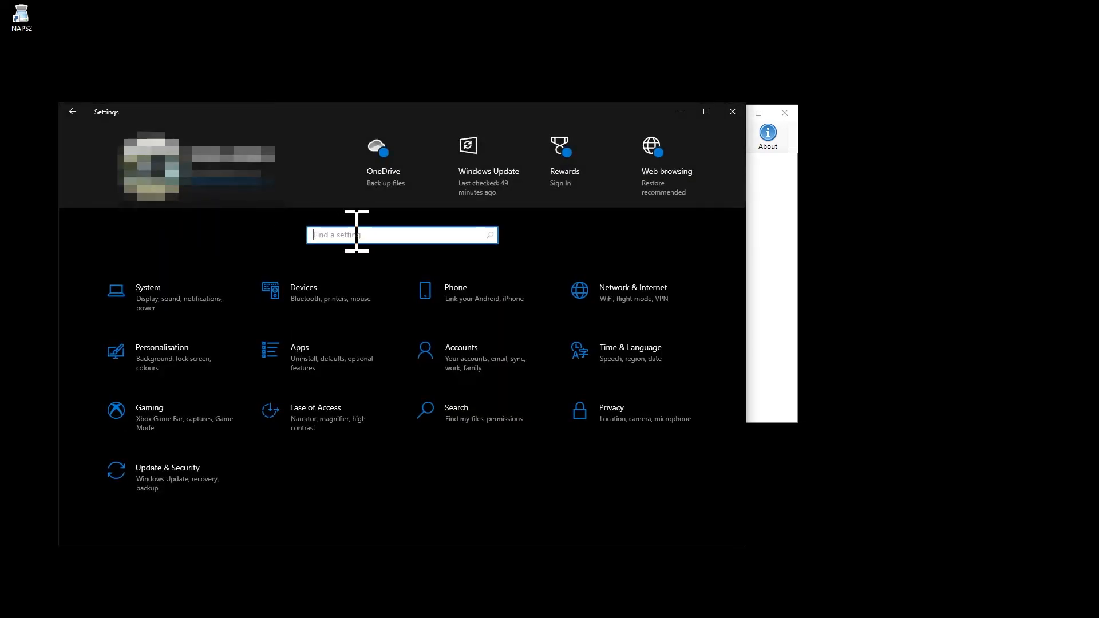
pyautogui.write('scanner')
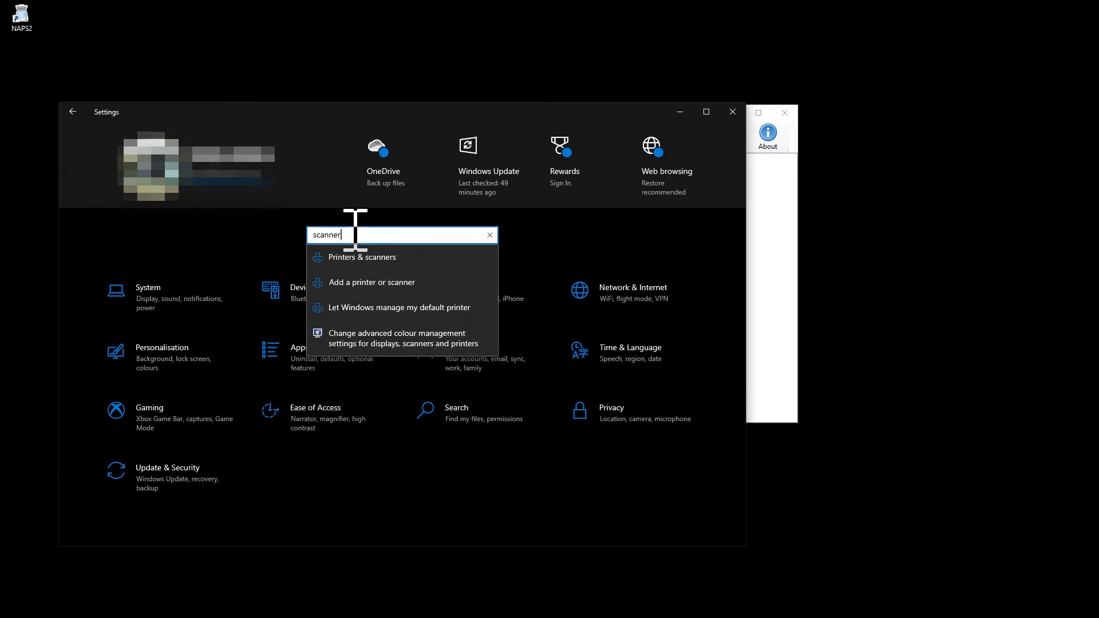
pyautogui.click(357, 258)
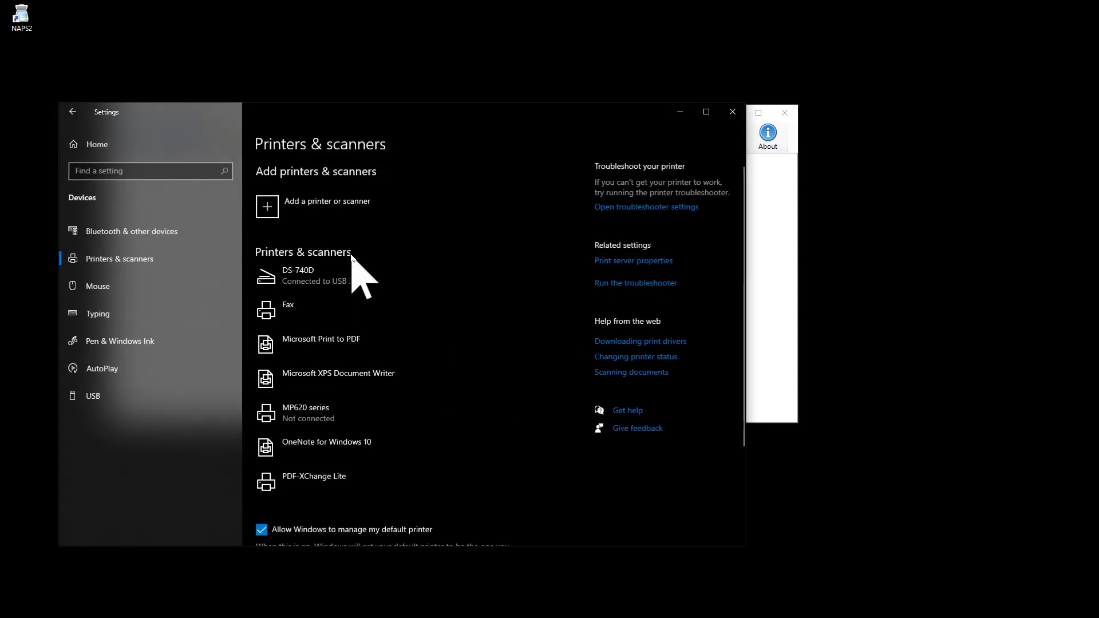
pyautogui.click(302, 275)
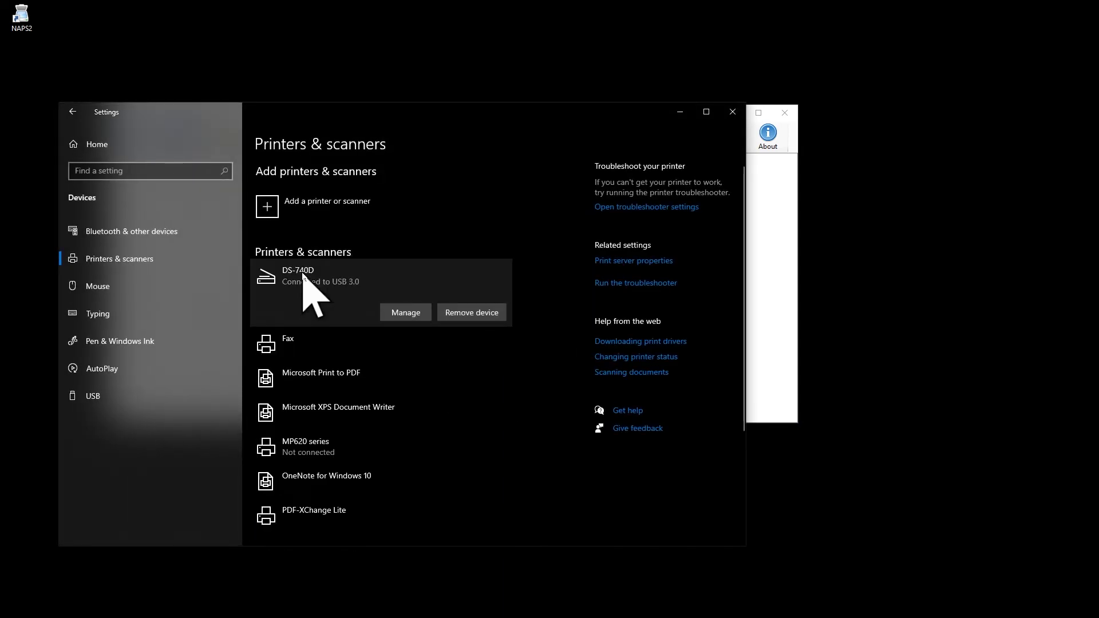
pyautogui.click(402, 312)
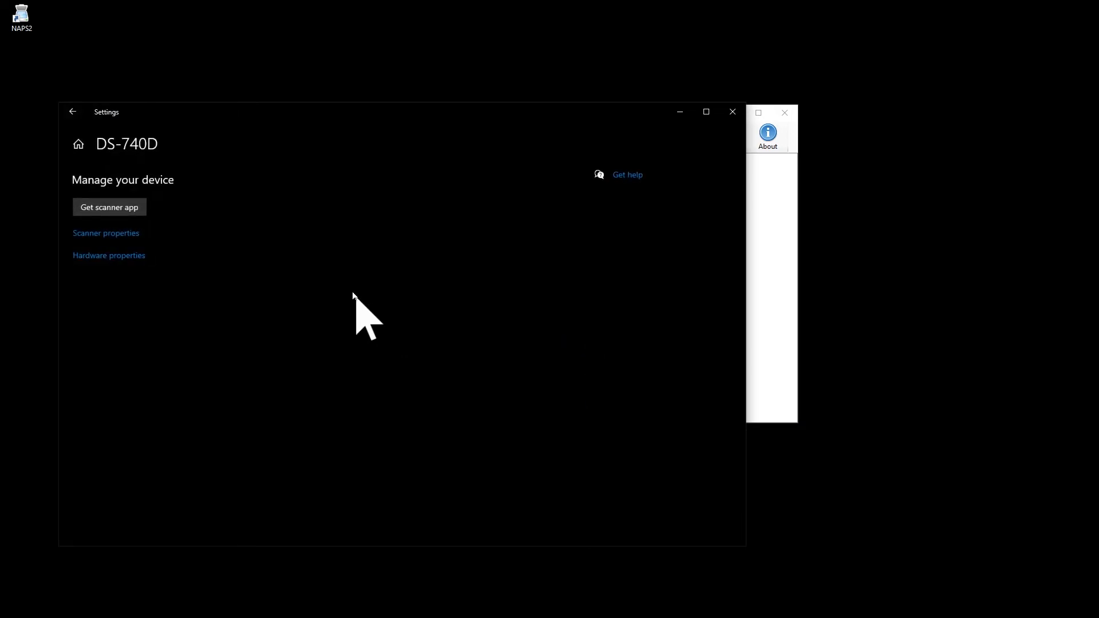
pyautogui.click(118, 233)
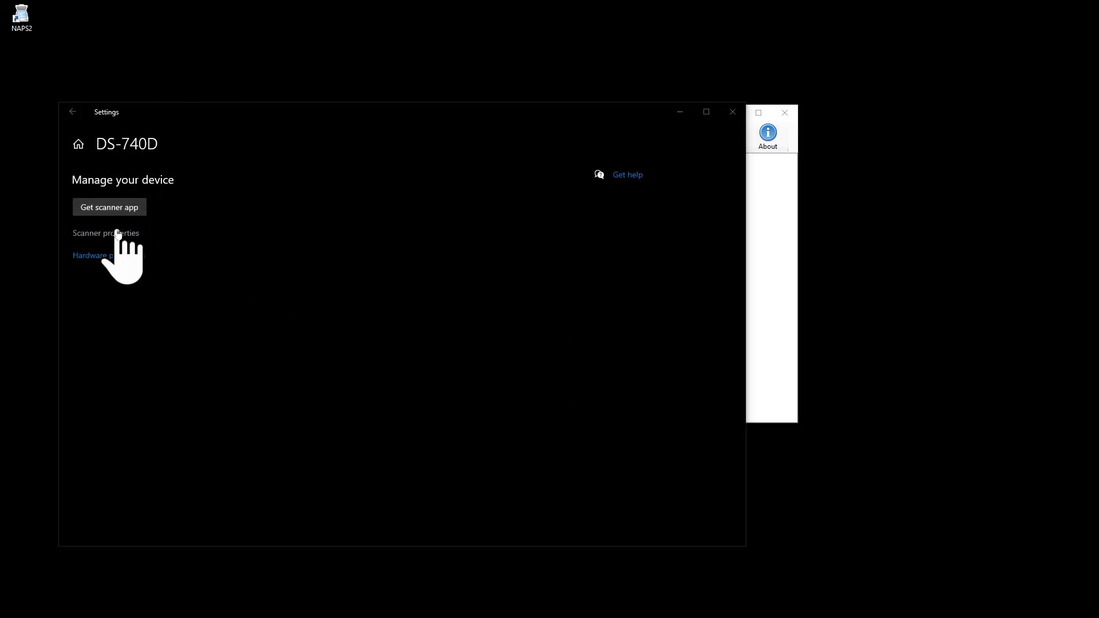
# In the Brother DS-740D properties, make the Scan/toPC Button event start NAPS2, save the change, and close the scanner dialogs and Settings
pyautogui.moveTo(552, 216); pyautogui.dragTo(362, 149)
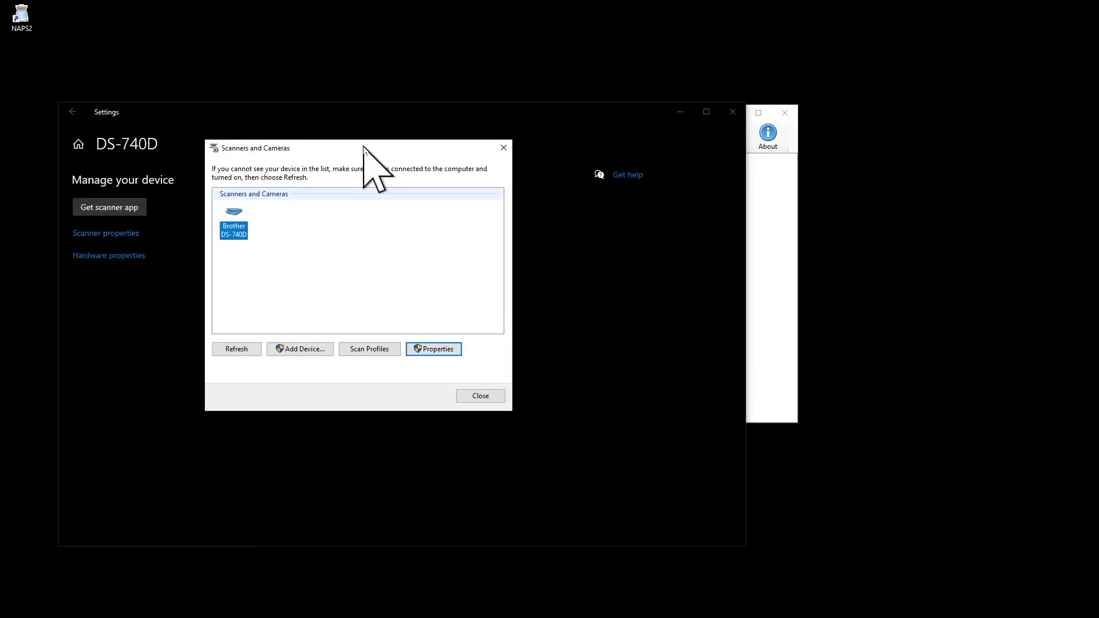
pyautogui.click(431, 349)
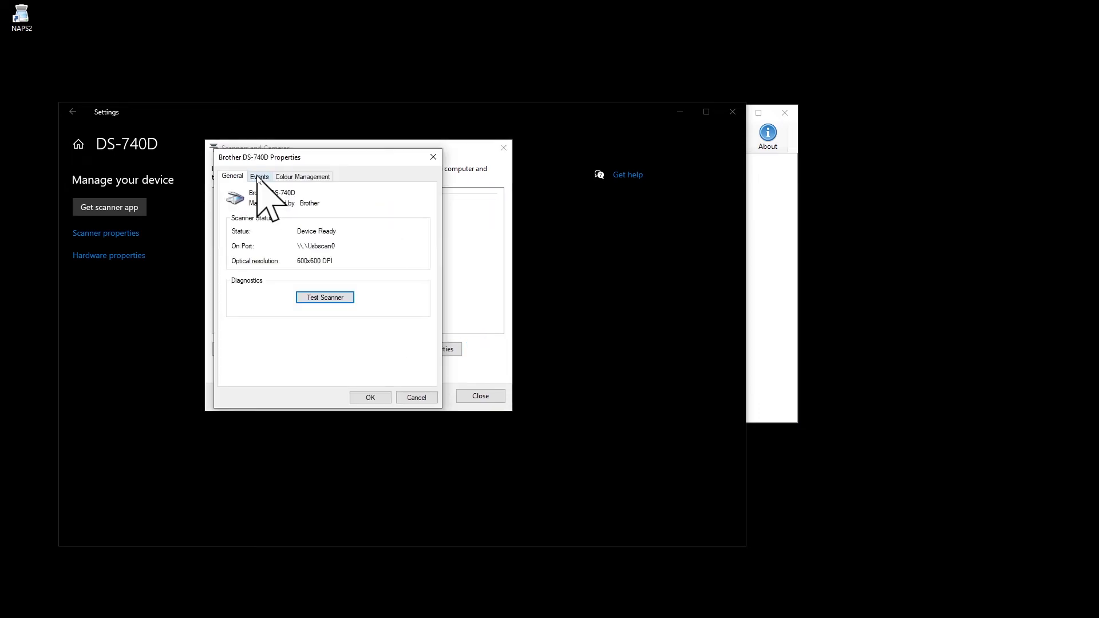
pyautogui.click(258, 177)
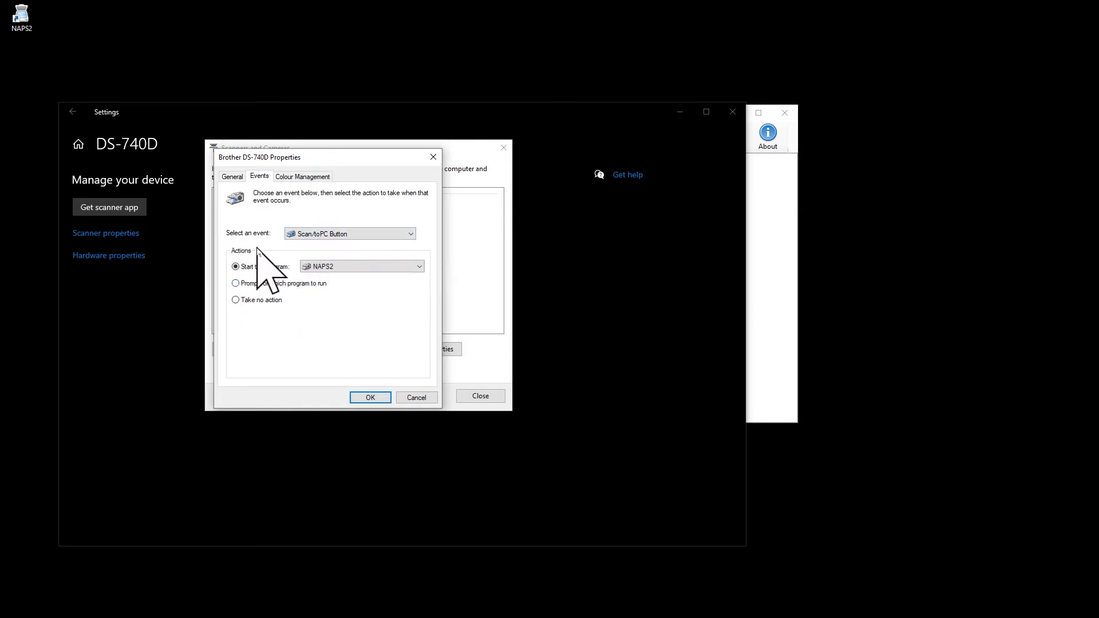
pyautogui.click(423, 267)
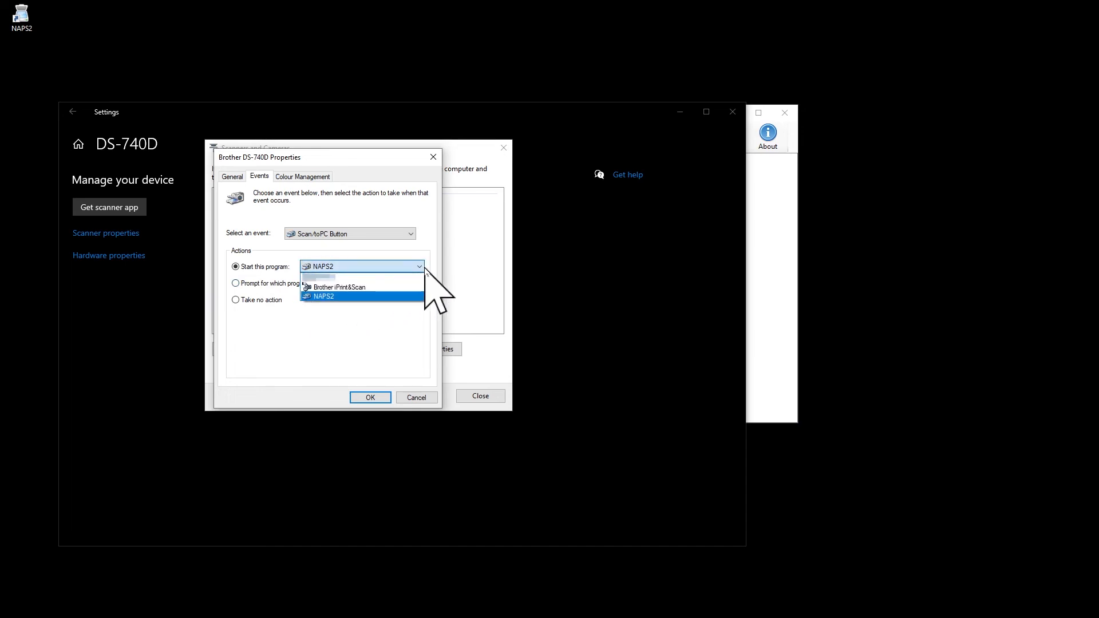
pyautogui.click(369, 297)
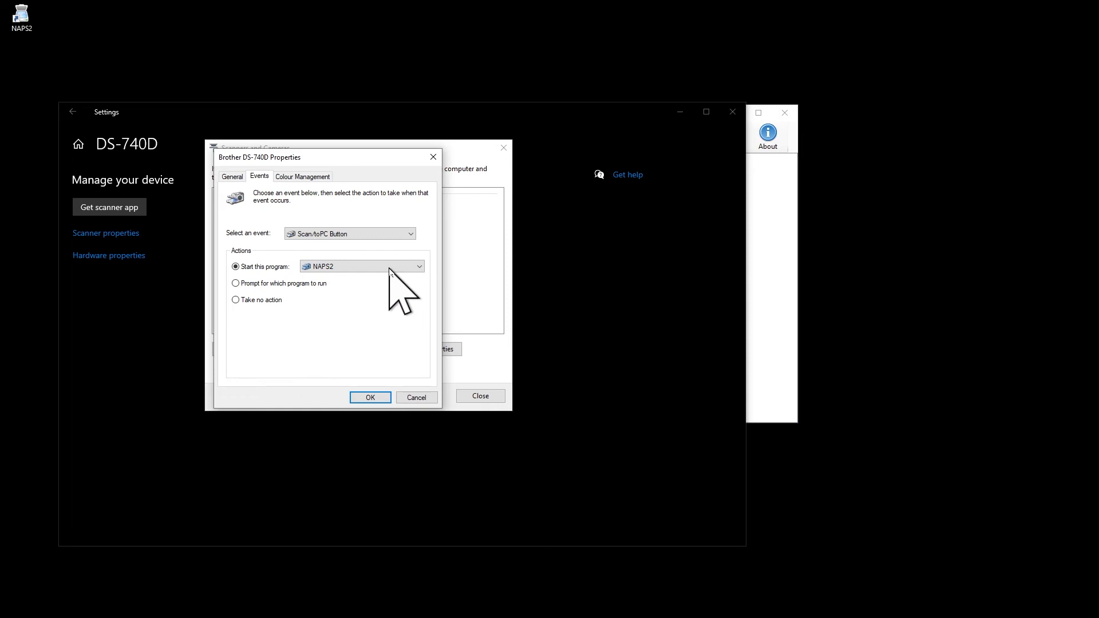
pyautogui.click(370, 397)
pyautogui.click(478, 397)
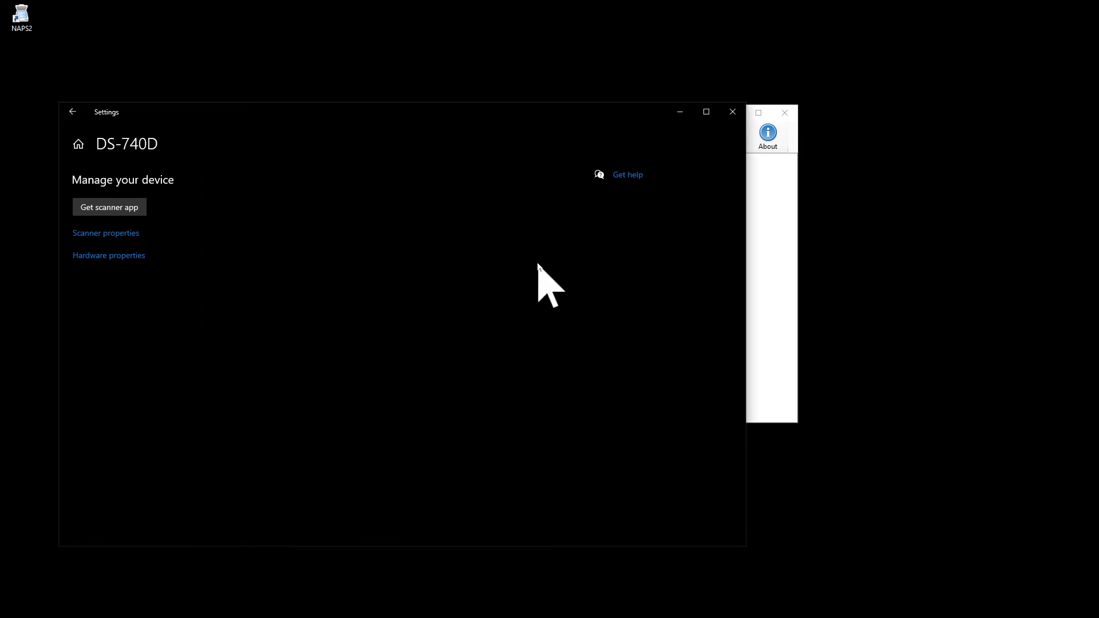
pyautogui.click(735, 112)
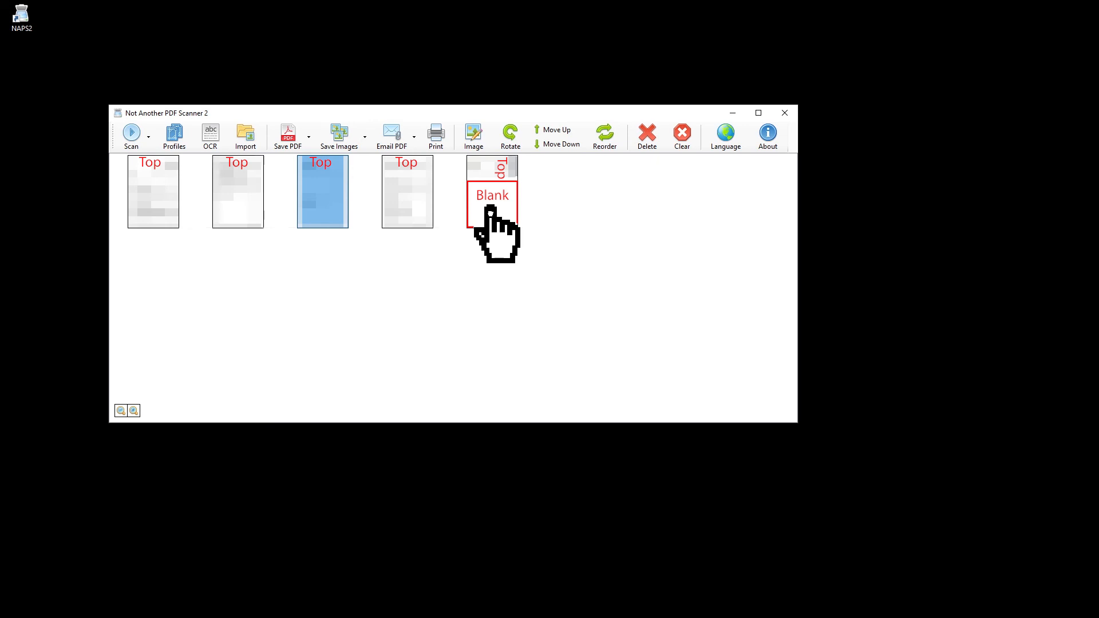
# Rotate the fifth scanned page, the sideways receipt, to the left
pyautogui.click(490, 209)
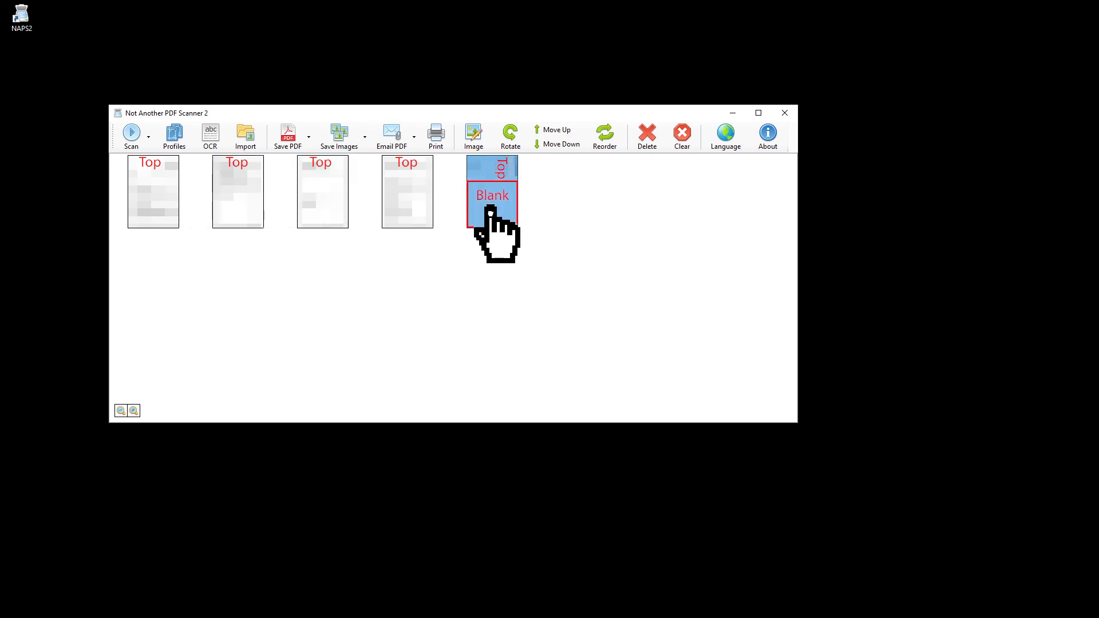
pyautogui.click(517, 138)
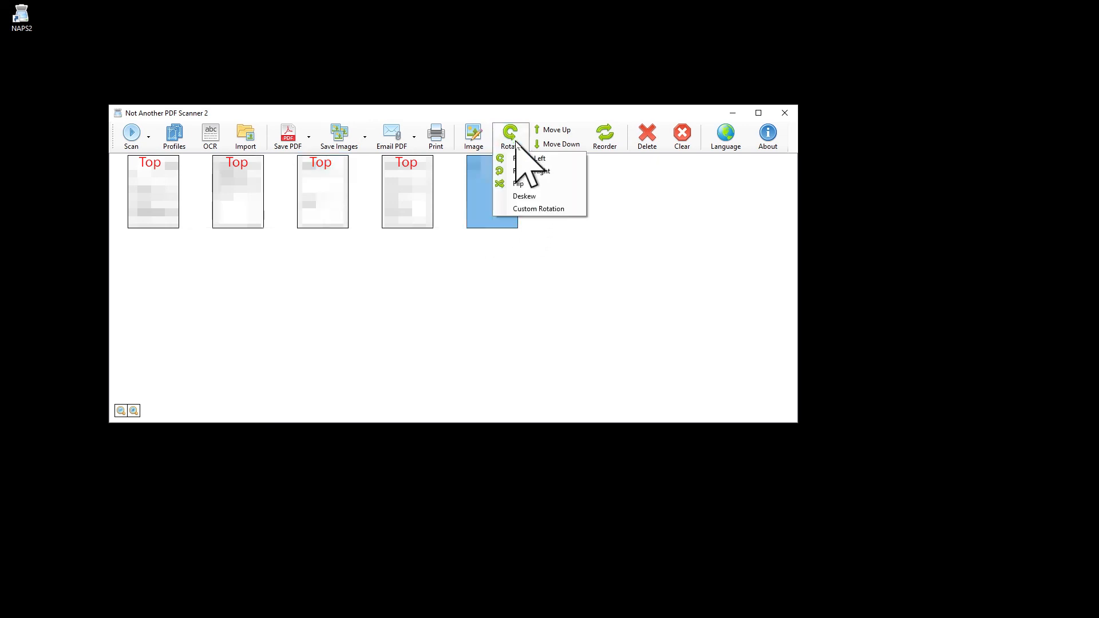
pyautogui.click(518, 159)
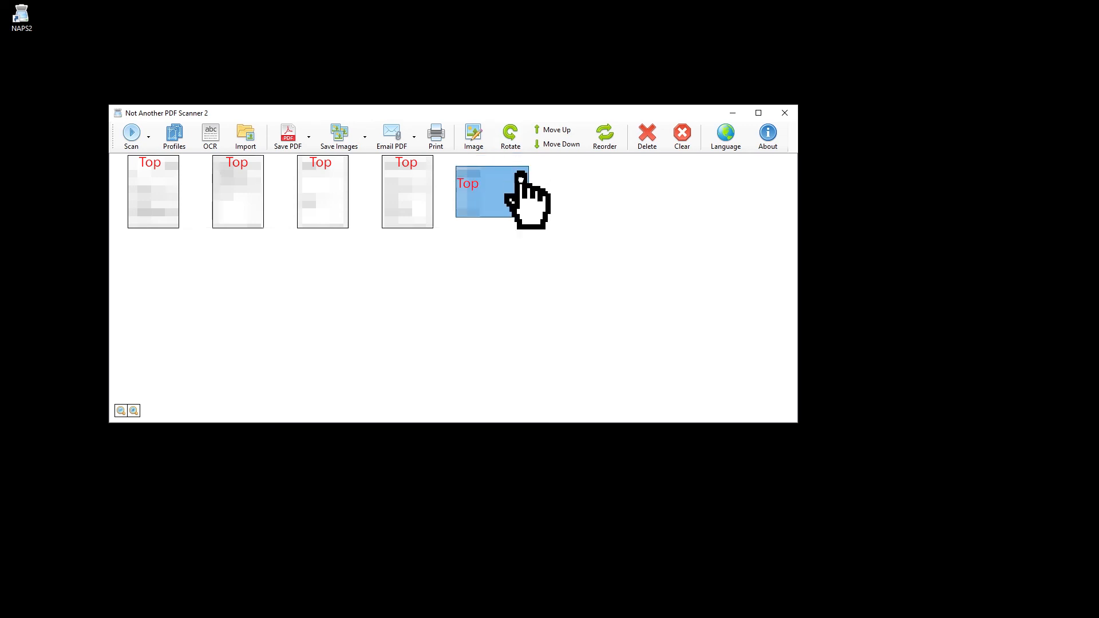
# Crop the rotated fifth page down to the receipt by trimming the blank area on its right and a strip along its upper edge
pyautogui.click(472, 139)
pyautogui.click(486, 174)
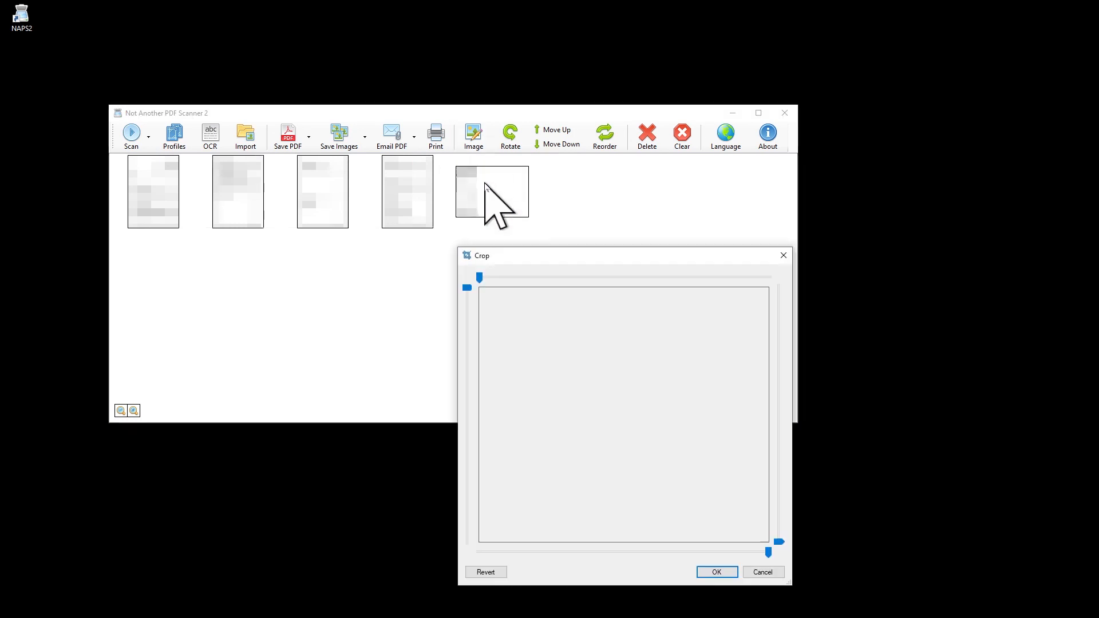
pyautogui.moveTo(769, 551); pyautogui.dragTo(556, 551)
pyautogui.moveTo(468, 312); pyautogui.dragTo(467, 356)
pyautogui.click(710, 572)
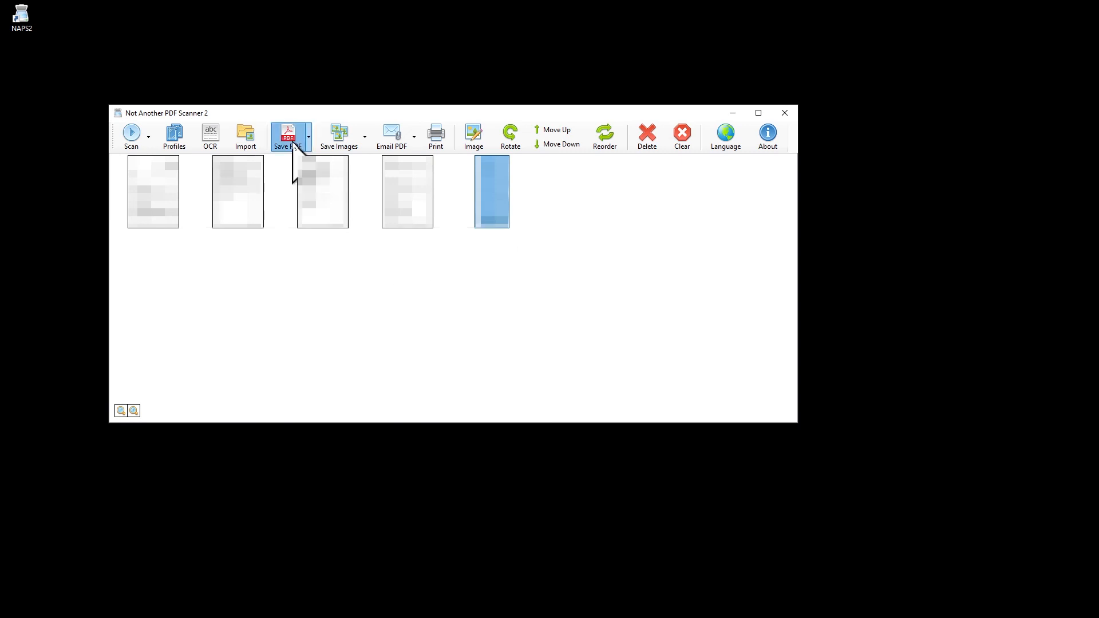
# Save the scanned pages as a PDF named "Demo 4xA4 + Receipt" in the Downloads folder
pyautogui.click(289, 137)
pyautogui.write('Demo 4xA4 + Recei')
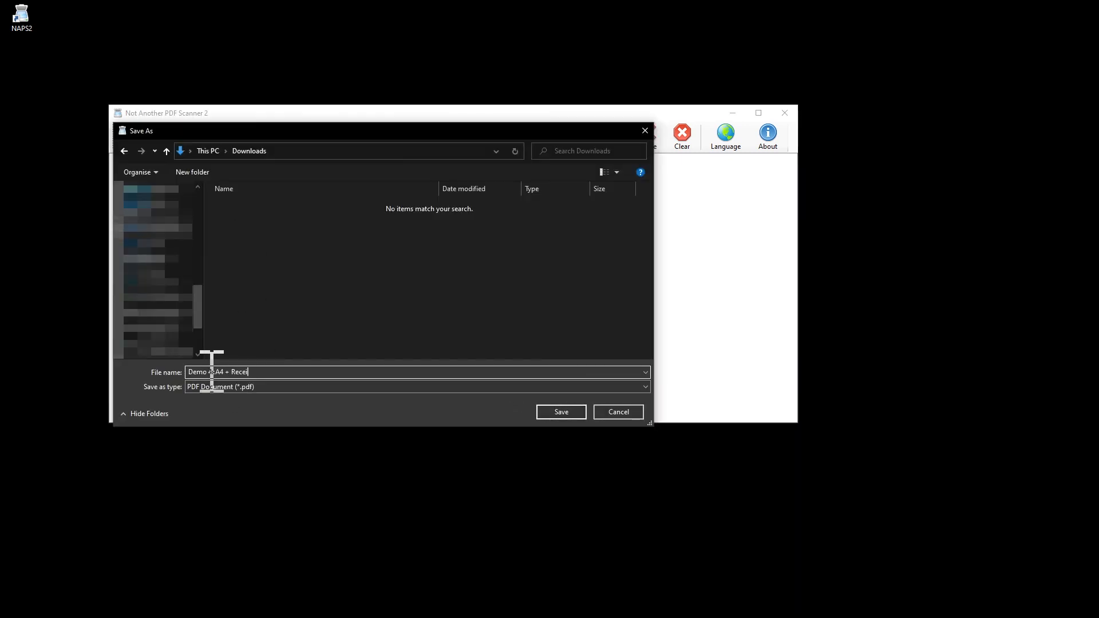
pyautogui.write('pt')
pyautogui.press('Return')
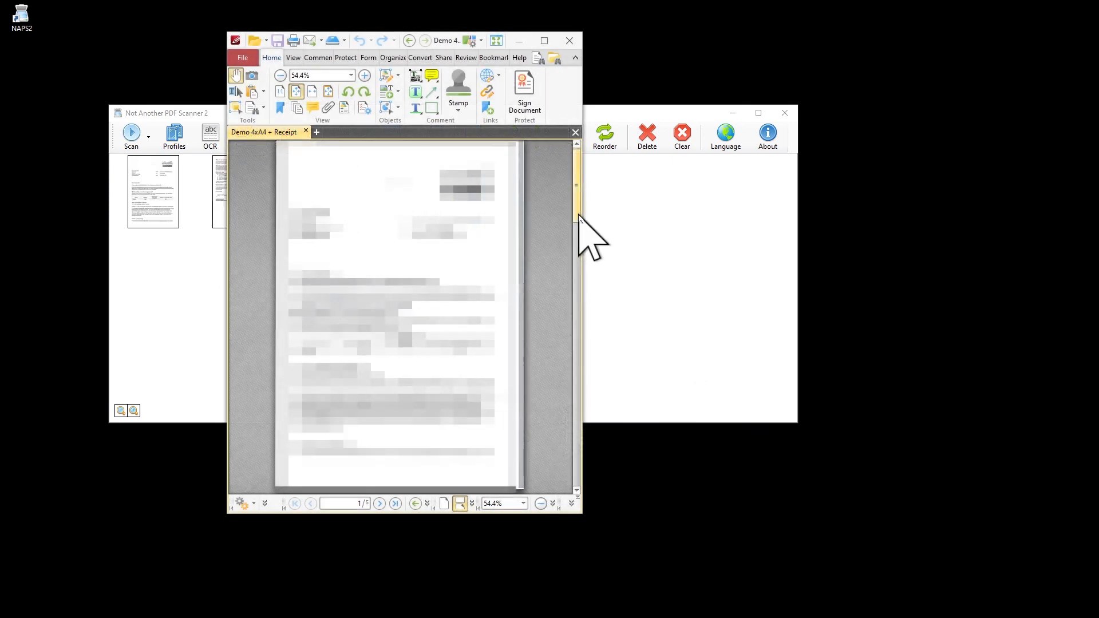
# Look through all pages of the saved PDF and search its text for "Householder"
pyautogui.moveTo(577, 213); pyautogui.dragTo(569, 483)
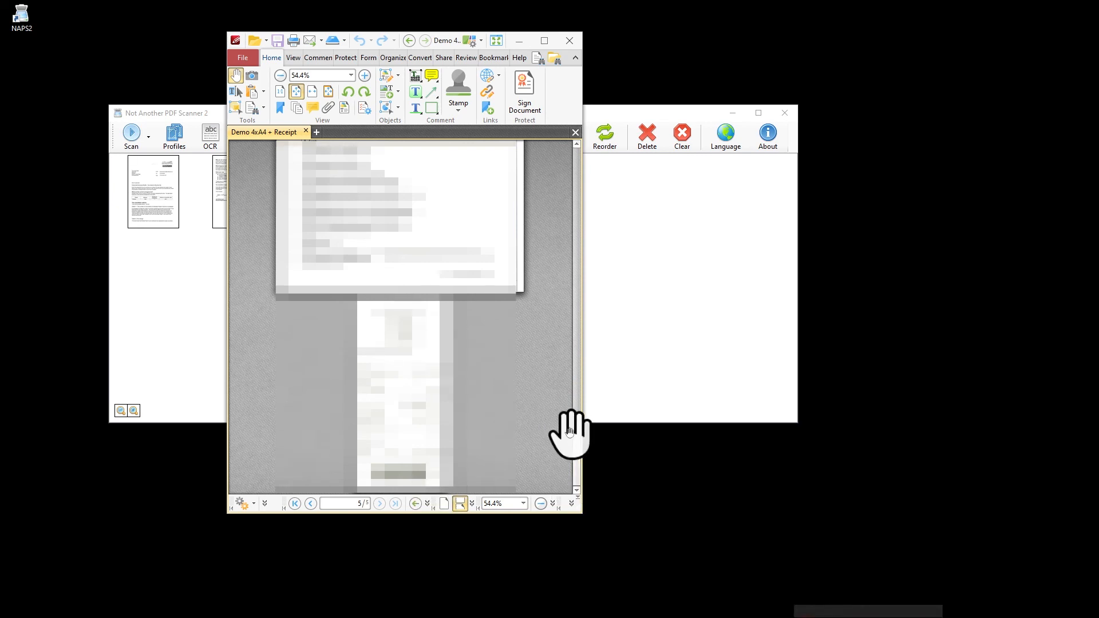
pyautogui.moveTo(576, 465); pyautogui.dragTo(576, 166)
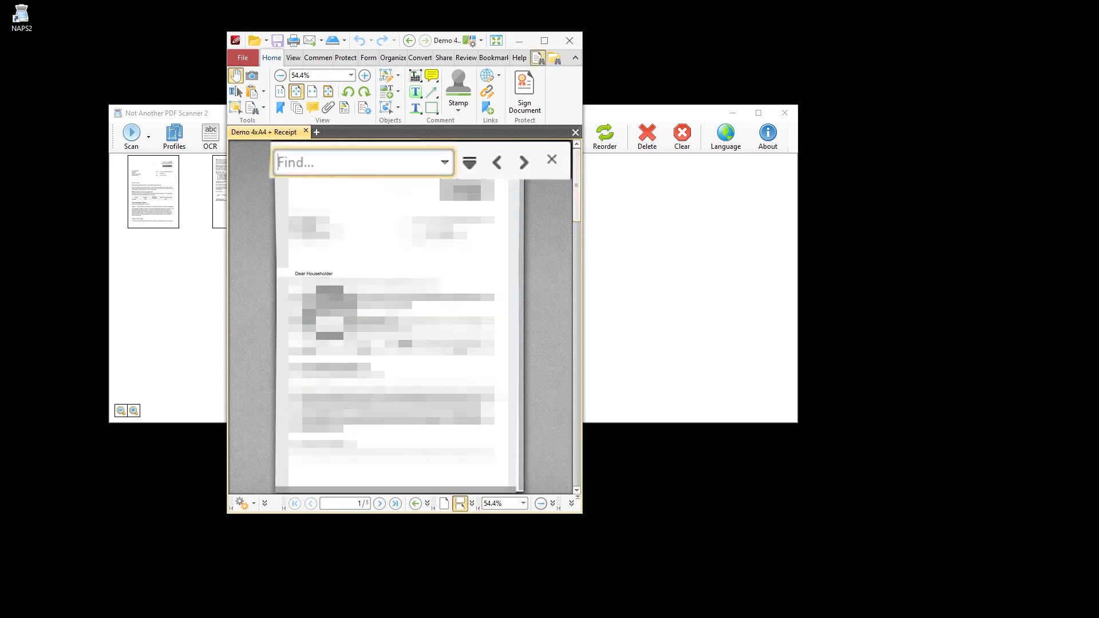
pyautogui.write('Householder')
pyautogui.press('Return')
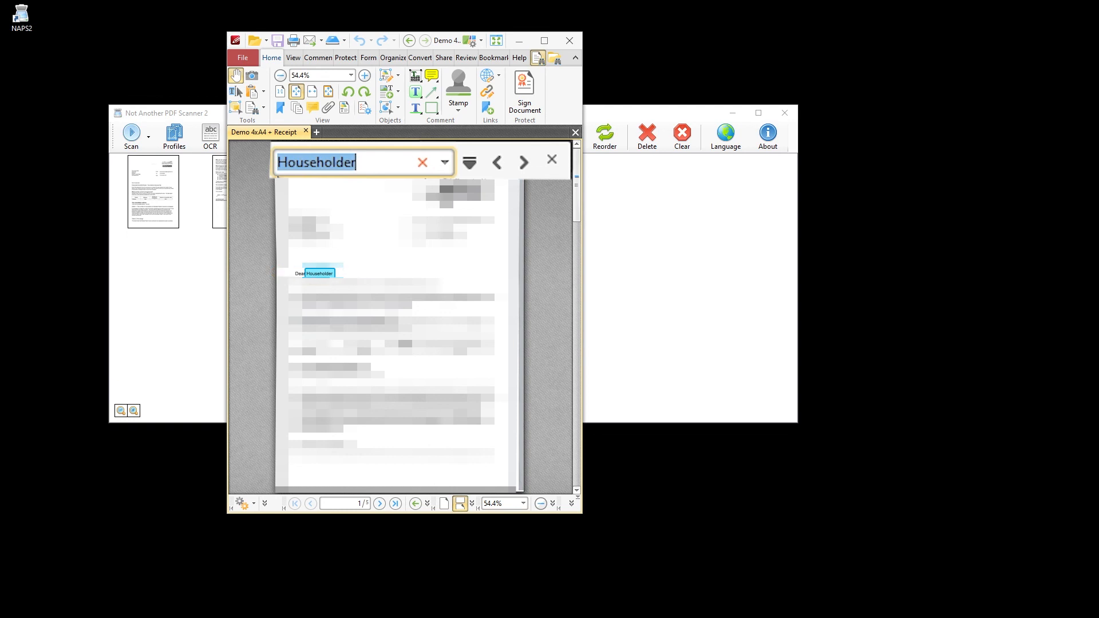
# Shorten the PDF search term to "House" and run the search again
pyautogui.press('End')
pyautogui.press('BackSpace')
pyautogui.press('BackSpace')
pyautogui.press('BackSpace')
pyautogui.press('BackSpace')
pyautogui.press('BackSpace')
pyautogui.press('BackSpace')
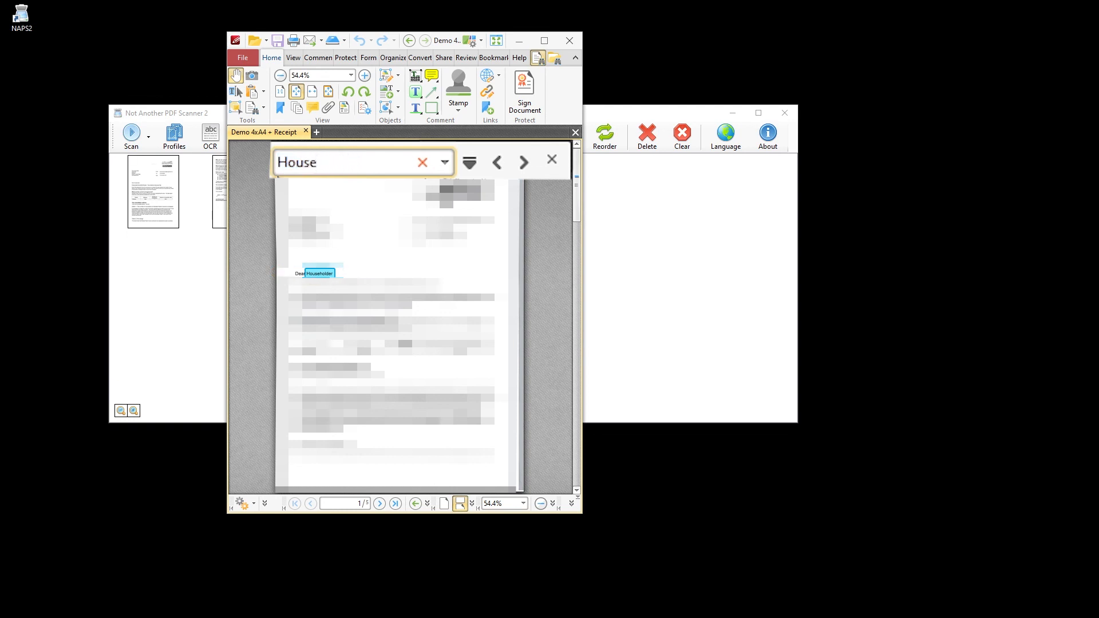
pyautogui.press('Return')
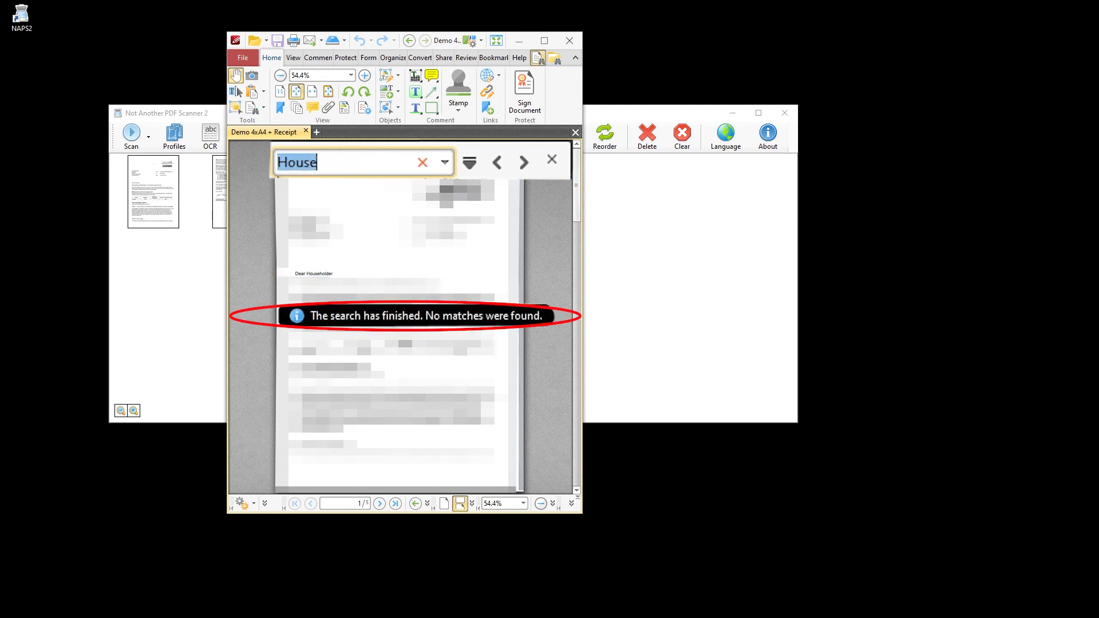